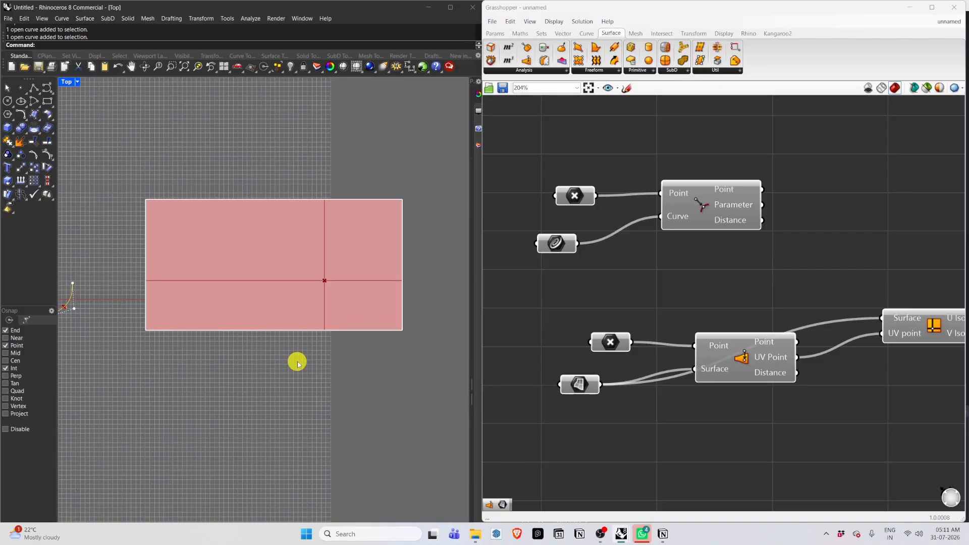
click(607, 75)
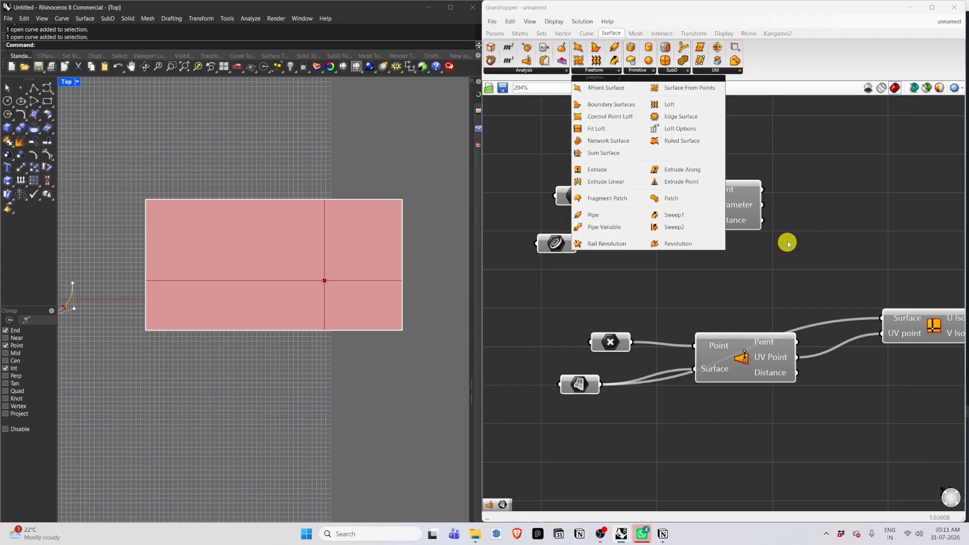
click(603, 200)
click(567, 247)
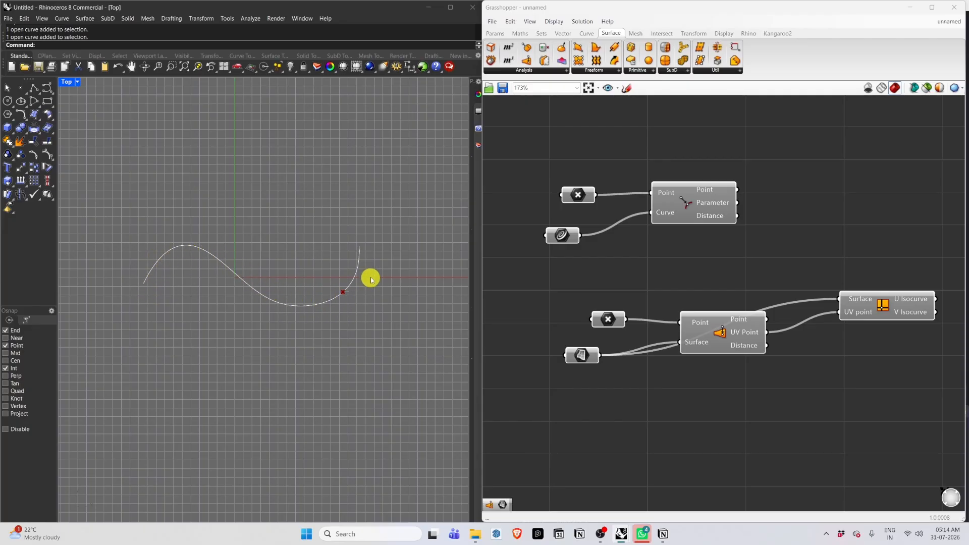
Move the referenced point across the surface to reposition the previewed isocurves through it.
scroll(108, 301, down, 5)
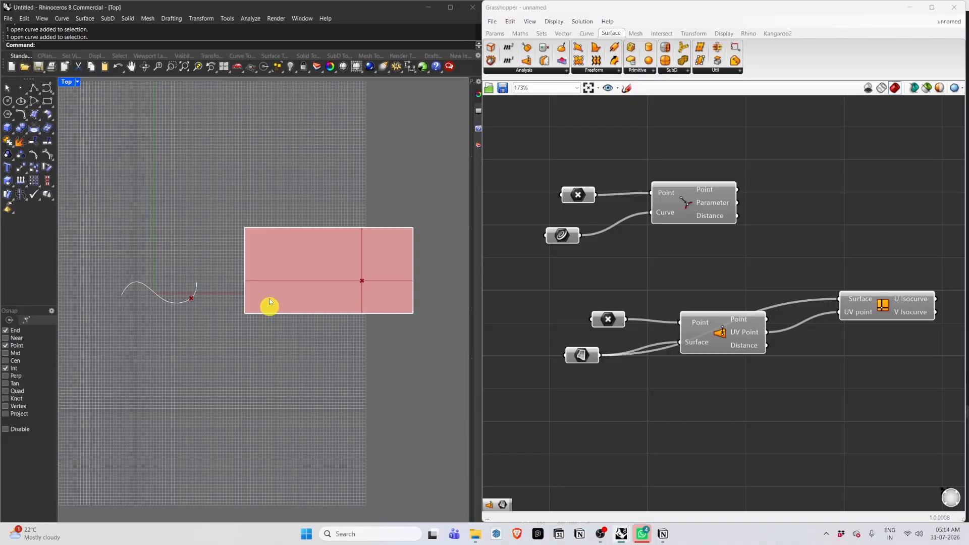
scroll(269, 234, up, 1)
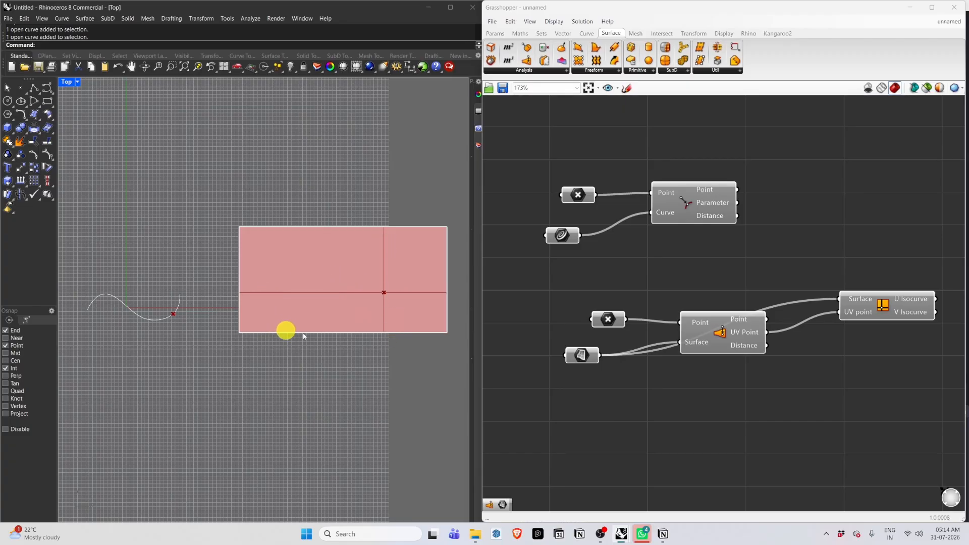
right_drag(379, 318, 323, 288)
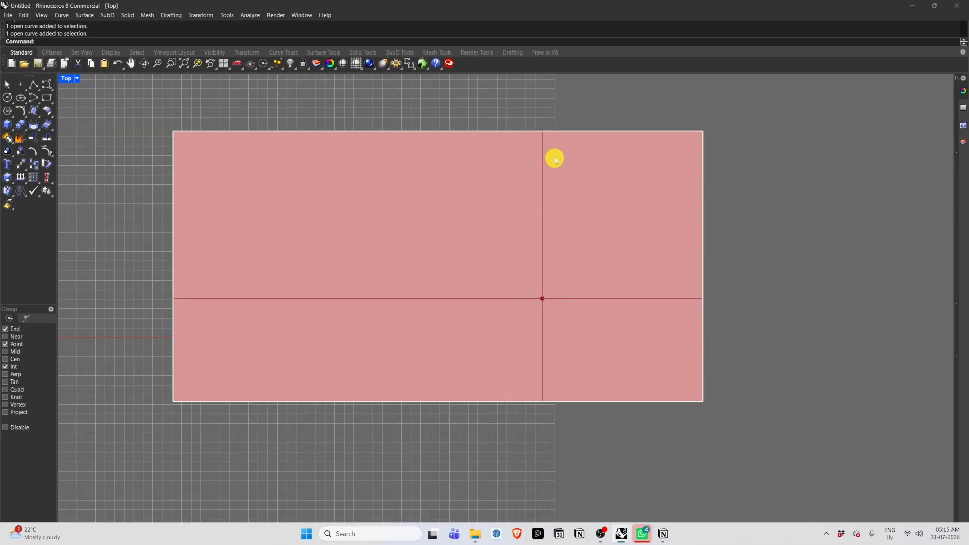
click(543, 298)
click(601, 324)
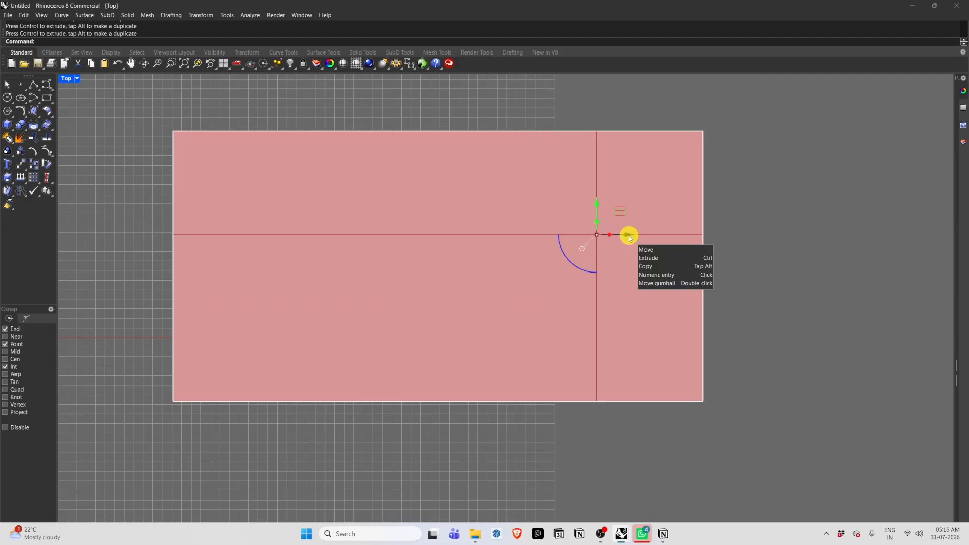
drag(629, 236, 456, 177)
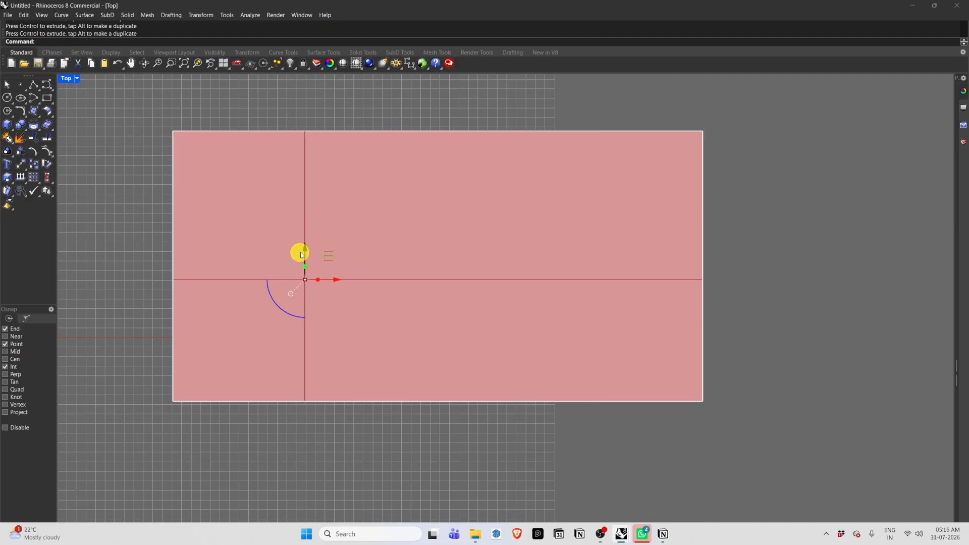
drag(302, 255, 307, 156)
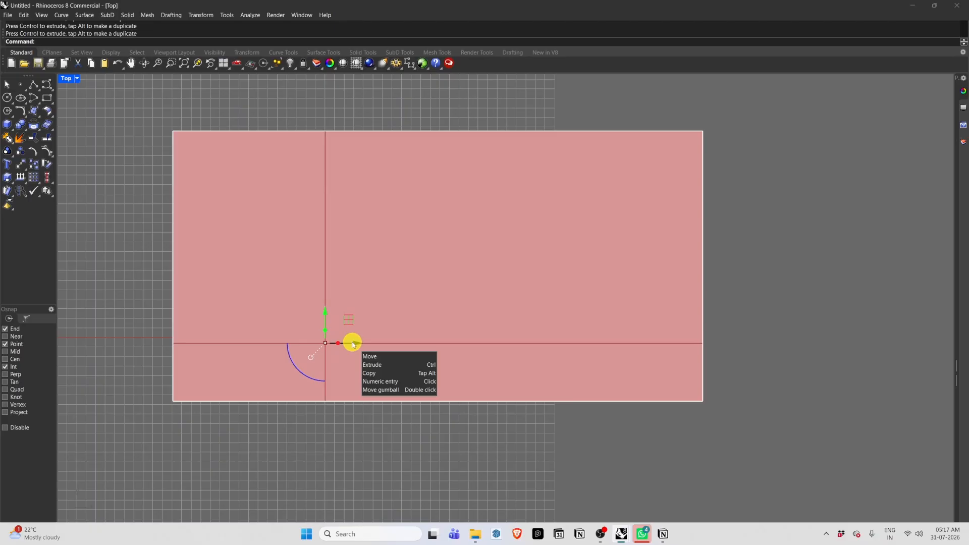
drag(349, 347, 566, 210)
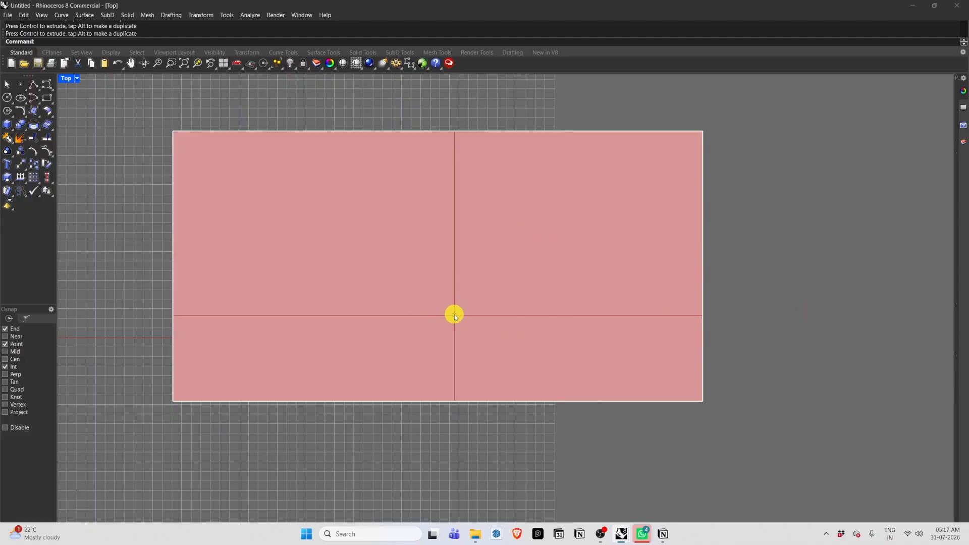
click(455, 314)
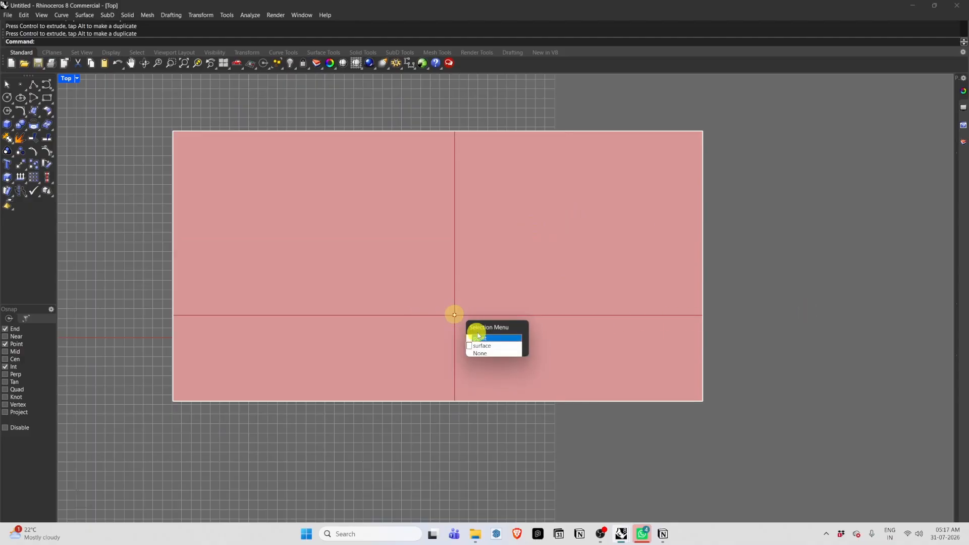
click(478, 333)
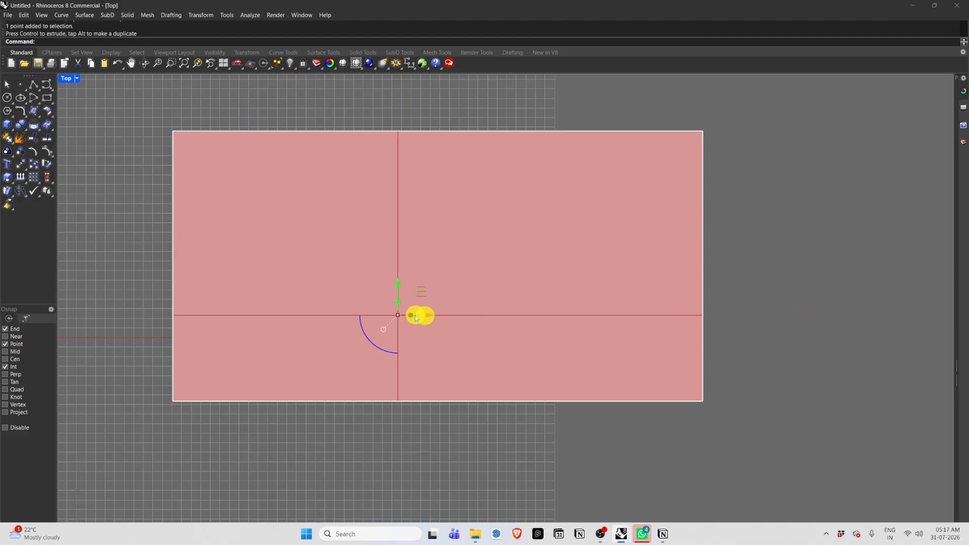
drag(430, 316, 386, 317)
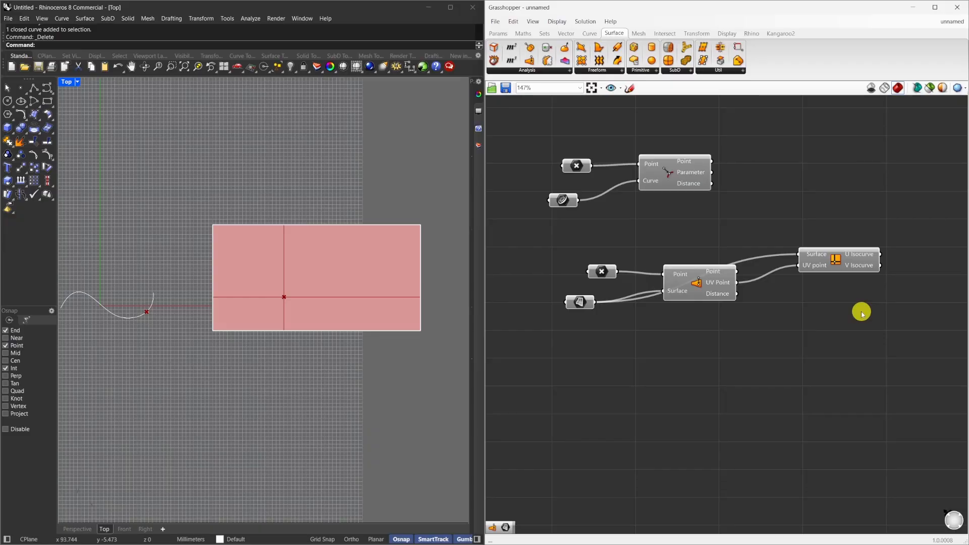
drag(894, 304, 948, 392)
click(543, 144)
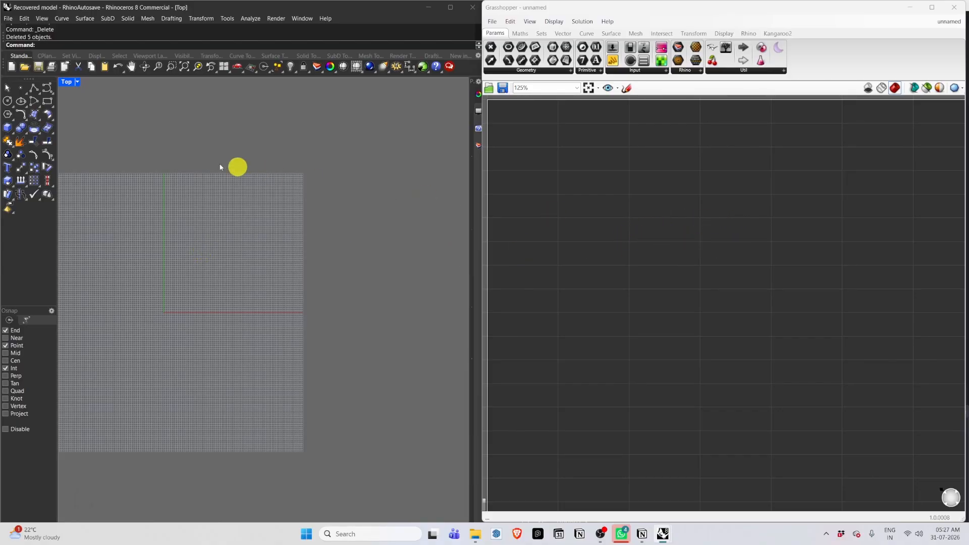
Maximize the Perspective viewport in the new model.
click(76, 83)
double_click(66, 81)
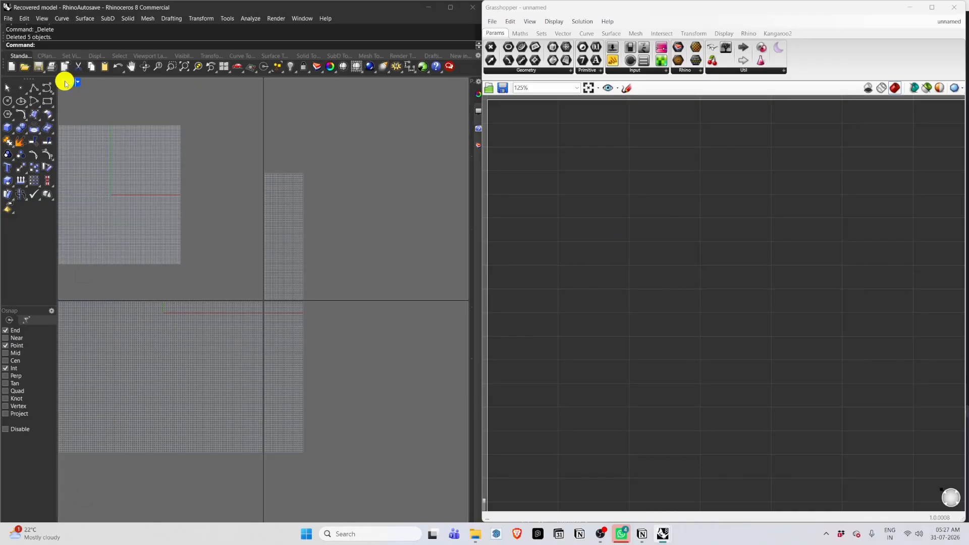
double_click(283, 83)
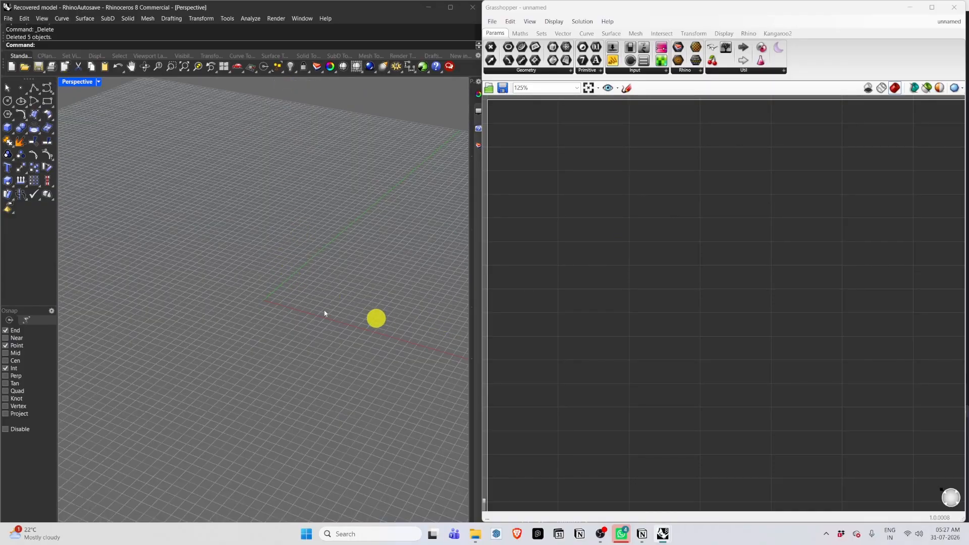
Draw a rectangle on the ground plane with the Rectangle tool in the Perspective view.
click(45, 103)
click(266, 225)
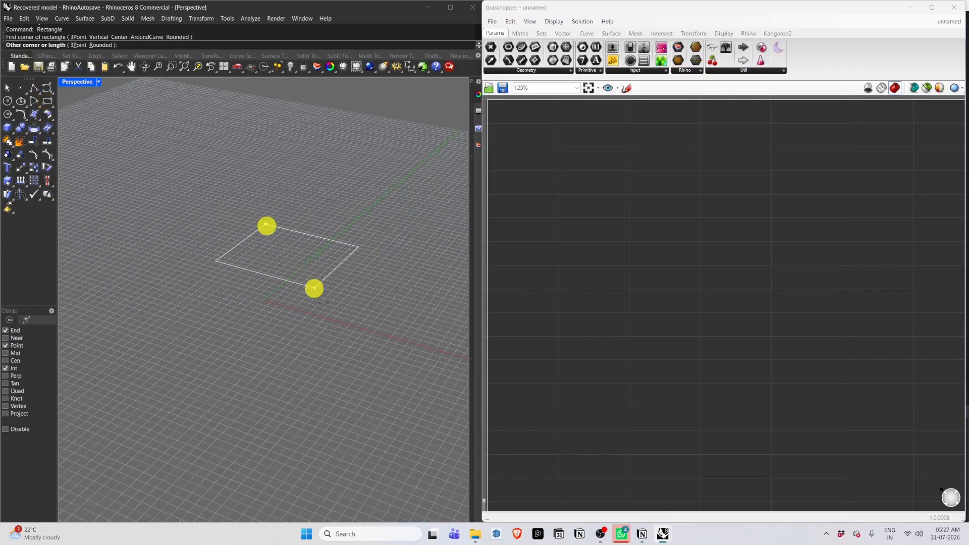
click(311, 348)
scroll(132, 303, down, 3)
scroll(172, 331, up, 1)
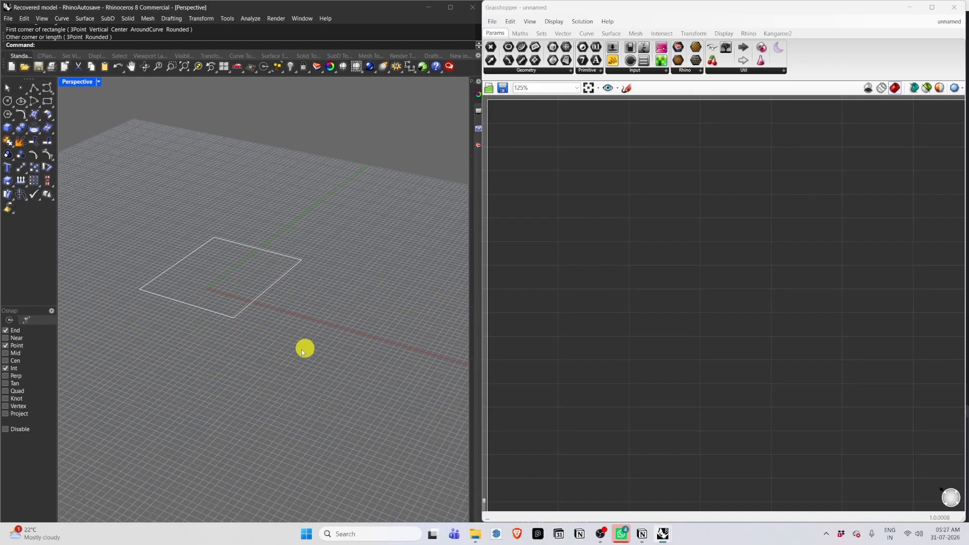
Add an Extrude component to the Grasshopper canvas.
double_click(692, 243)
text(extrude)
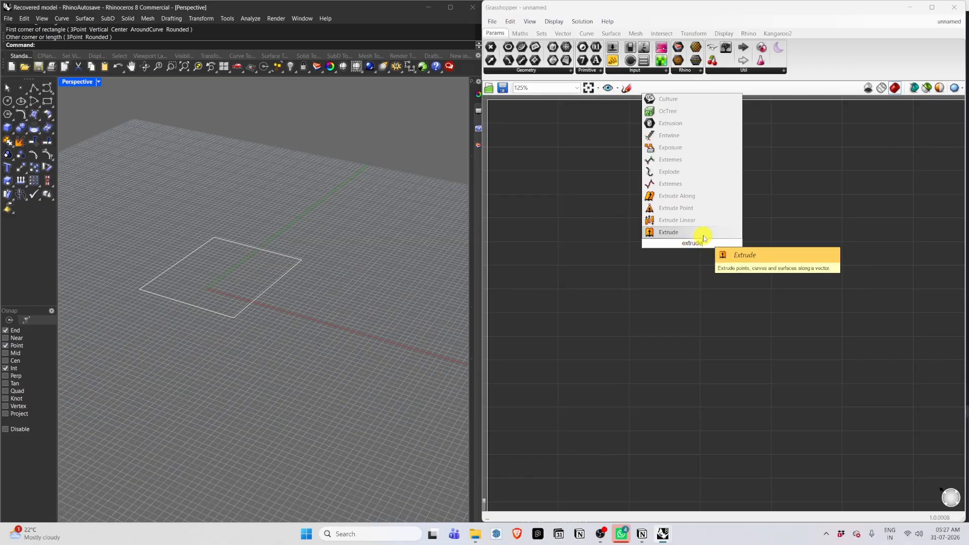
click(704, 235)
scroll(686, 244, up, 5)
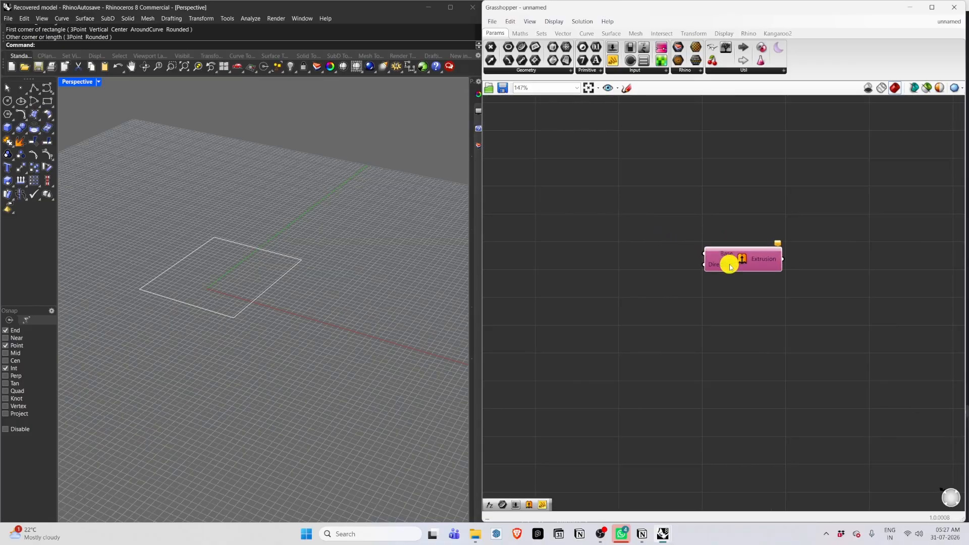
scroll(701, 254, up, 2)
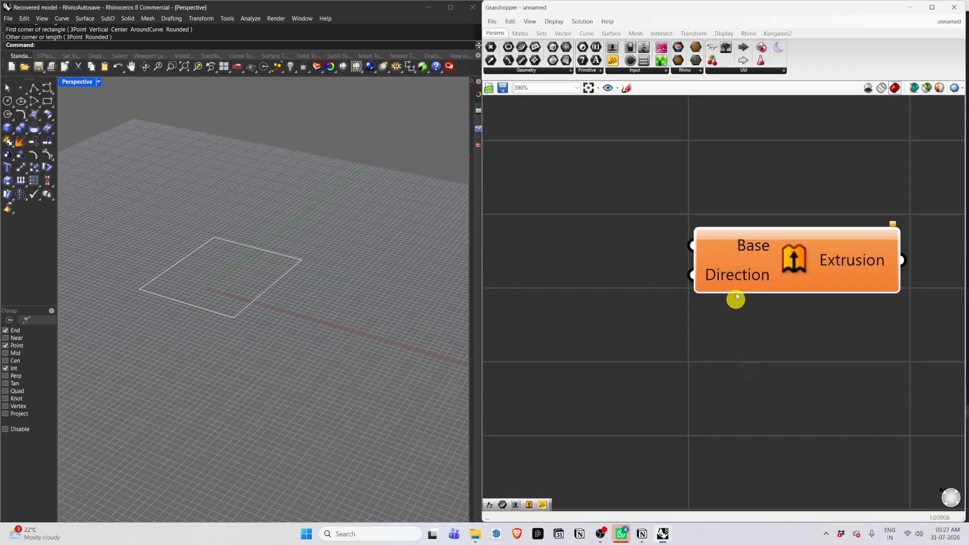
Add a Curve parameter and set it to reference the drawn rectangle.
double_click(554, 235)
text(curve)
key(Return)
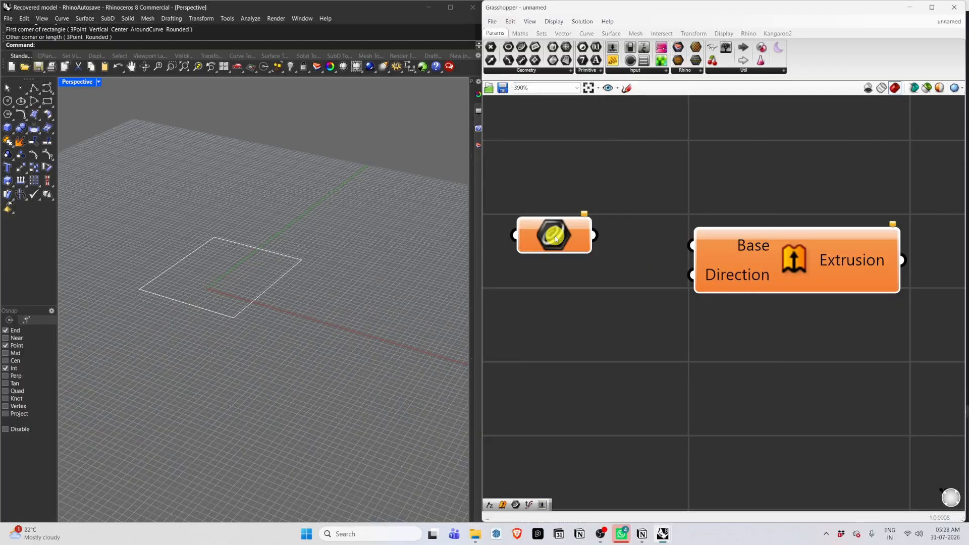
right_click(555, 235)
click(586, 360)
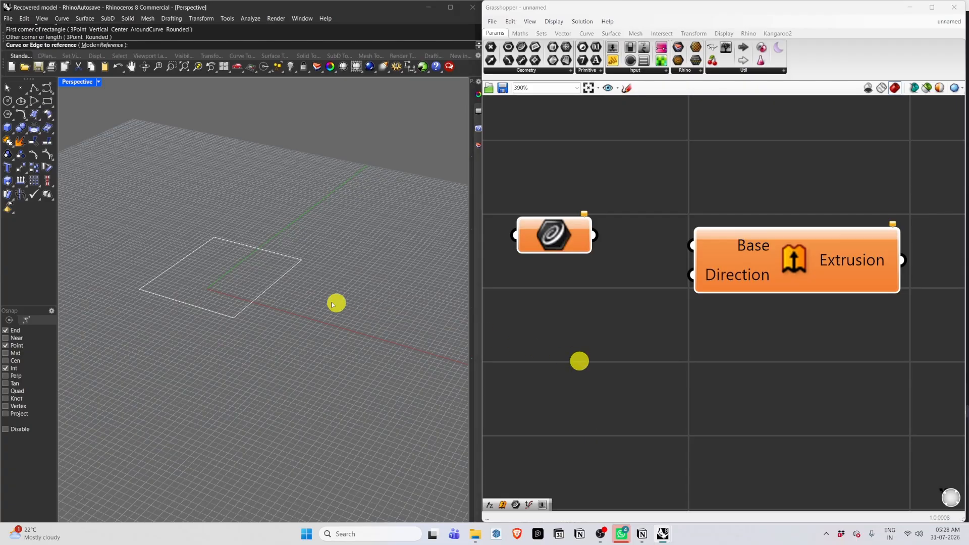
click(265, 289)
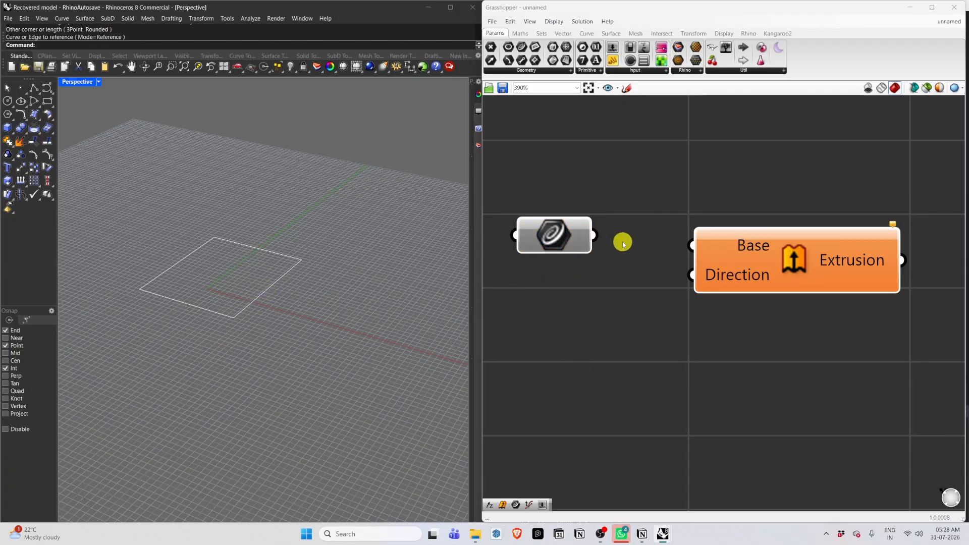
Connect the Curve parameter to the Base input of the Extrude component.
drag(596, 236, 706, 242)
scroll(751, 283, down, 2)
scroll(650, 319, up, 2)
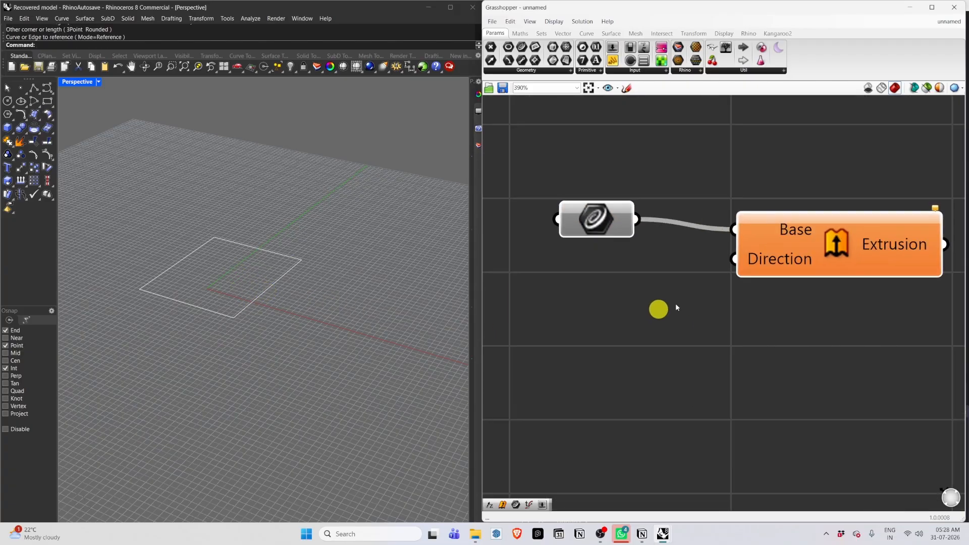
Add a Unit Z component and connect its vector output to the Extrude Direction input.
scroll(747, 312, down, 1)
double_click(597, 307)
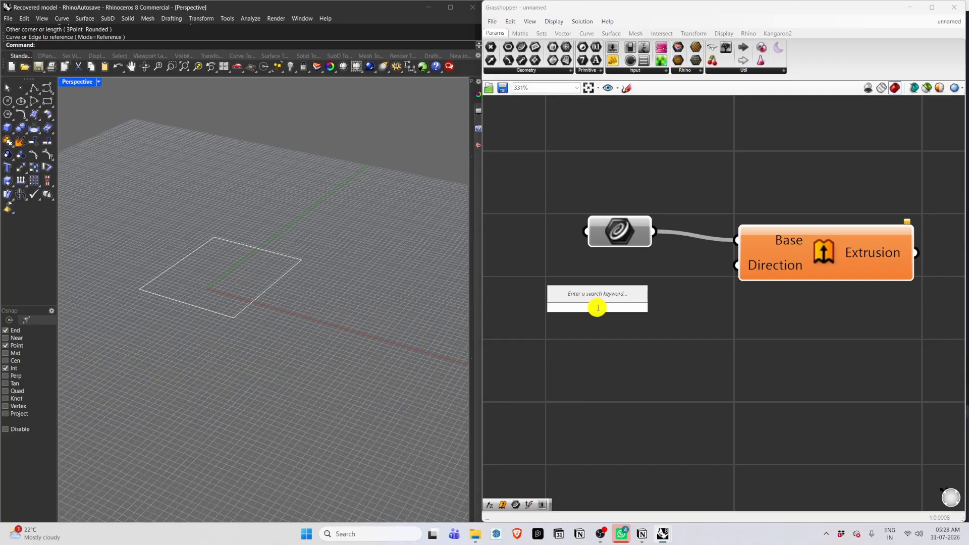
text(z)
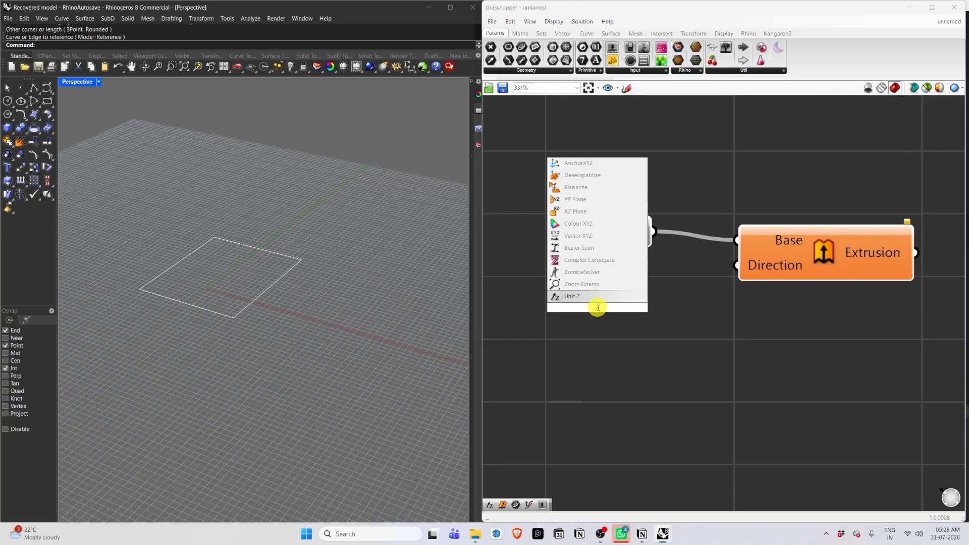
click(601, 301)
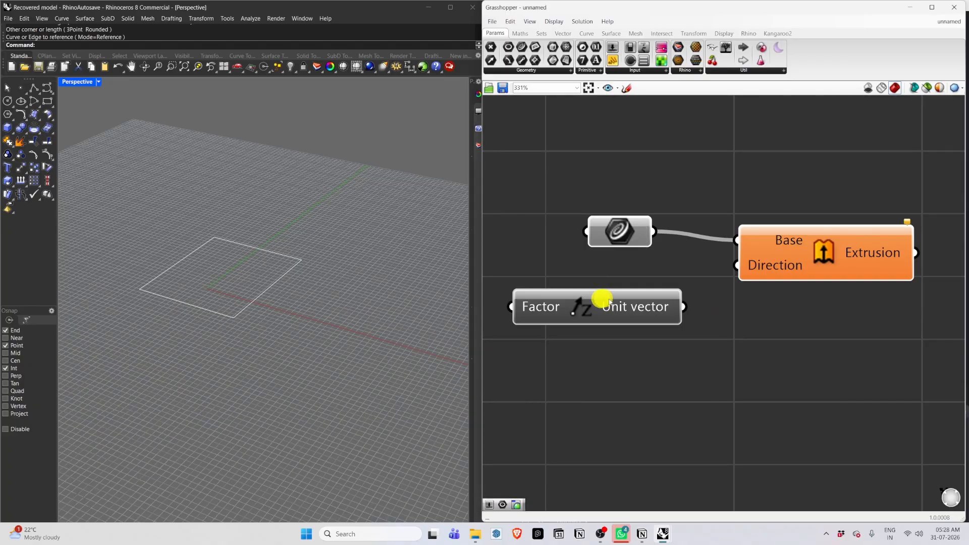
drag(684, 307, 737, 265)
scroll(532, 357, down, 3)
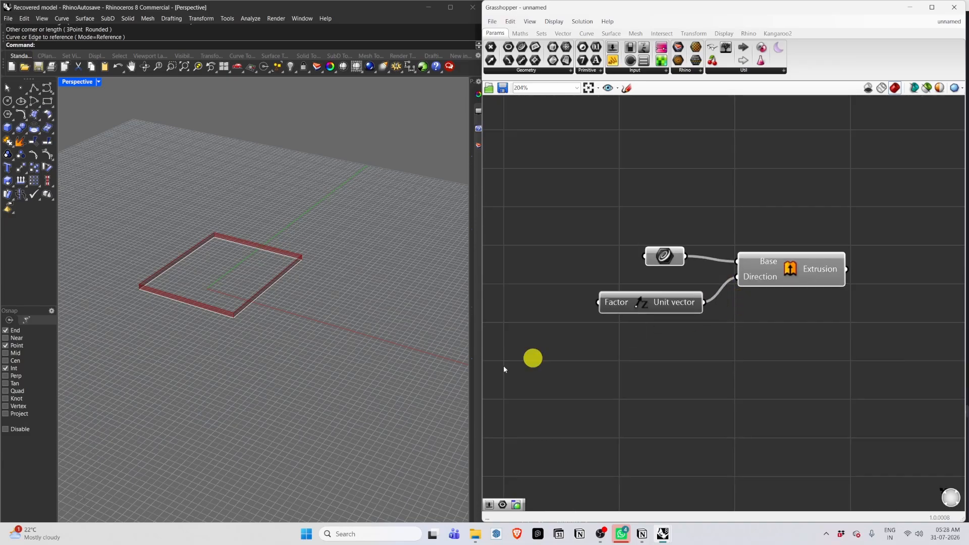
Add a number slider set to 500 and connect it to the Unit Z Factor input.
scroll(220, 307, up, 6)
scroll(253, 341, down, 2)
scroll(761, 355, down, 2)
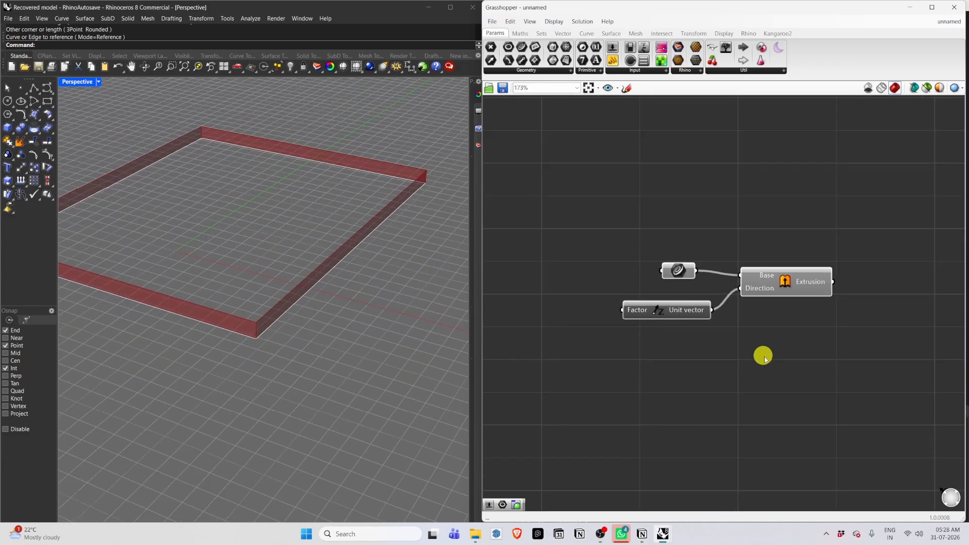
scroll(571, 318, up, 1)
double_click(593, 325)
text(500)
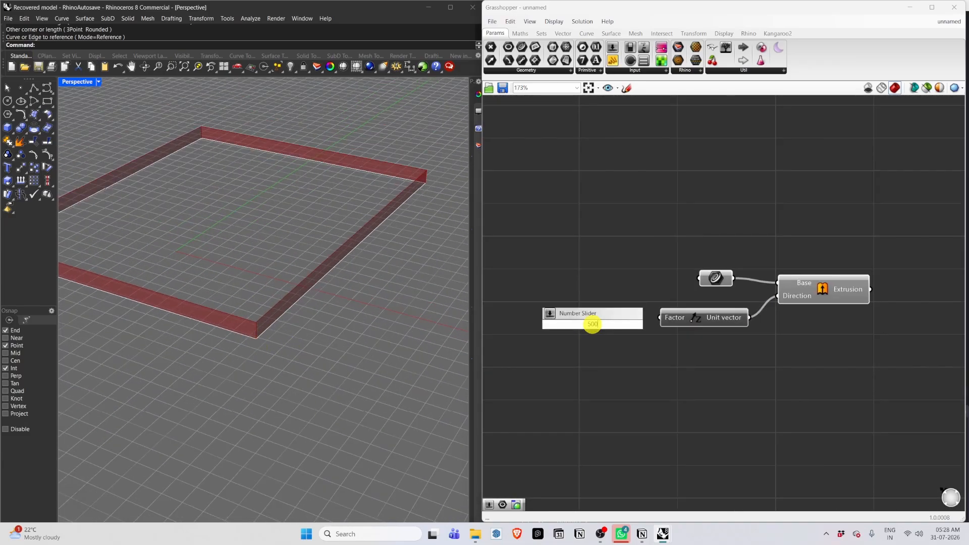
key(Return)
drag(568, 326, 536, 305)
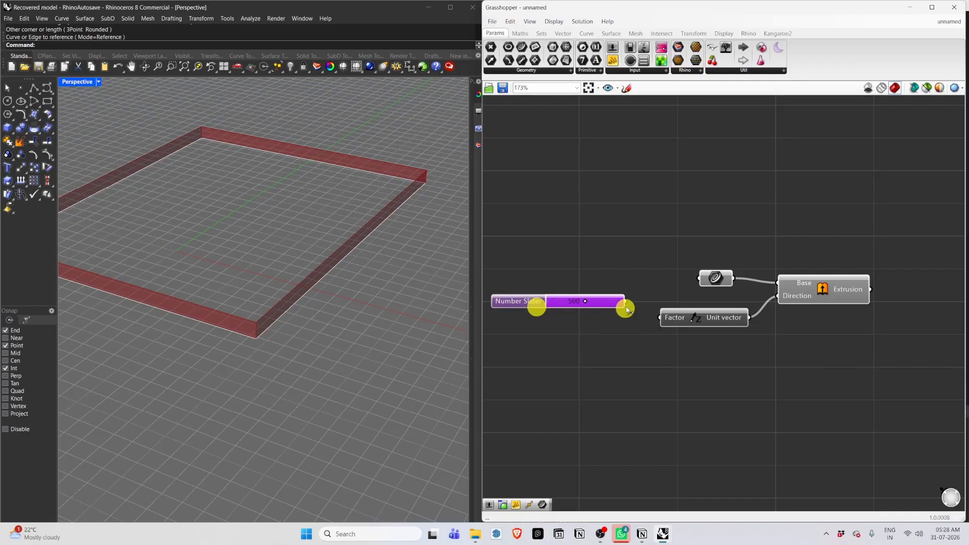
drag(626, 302, 660, 317)
Delete the 500 number slider.
scroll(195, 406, down, 10)
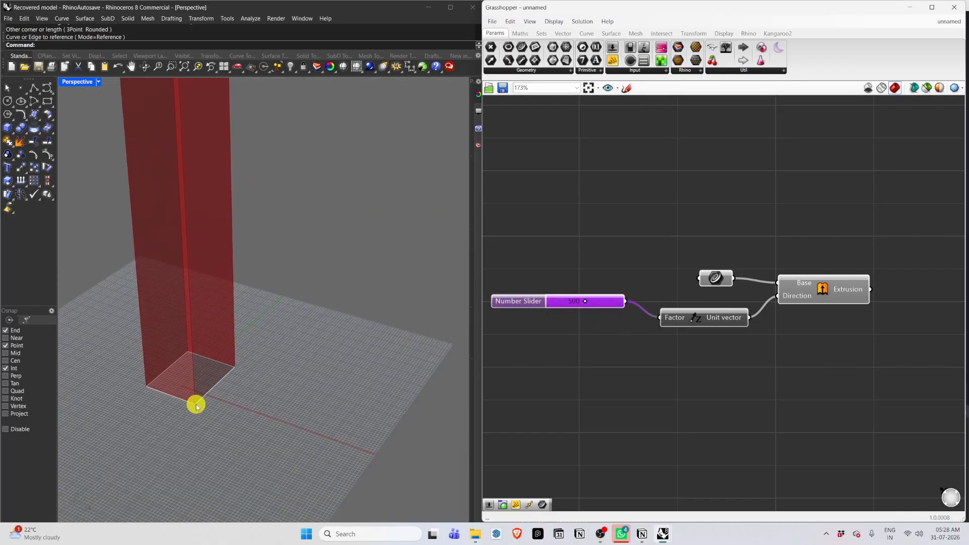
click(196, 406)
click(242, 435)
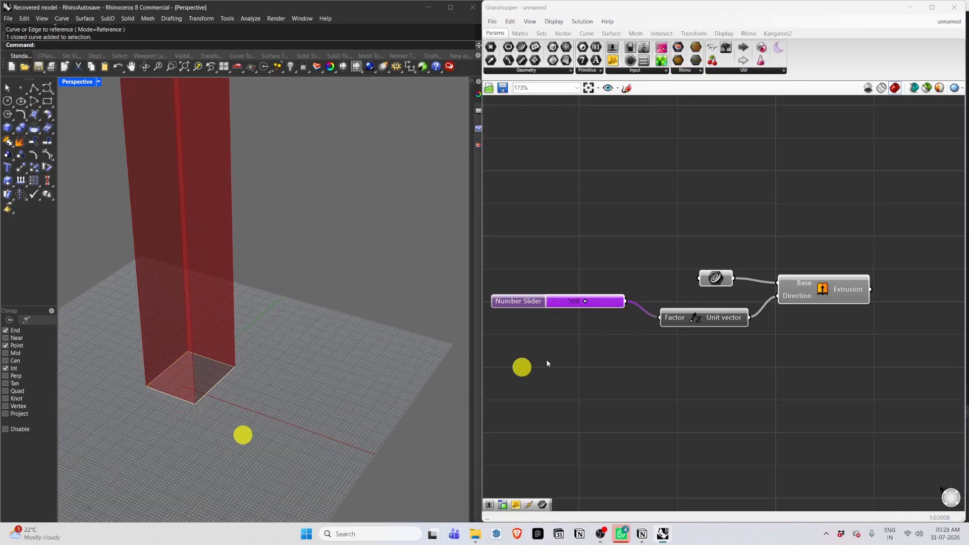
click(599, 305)
key(Delete)
Add a new number slider feeding the Unit Z Factor input and set it to 84.
double_click(575, 332)
text(100)
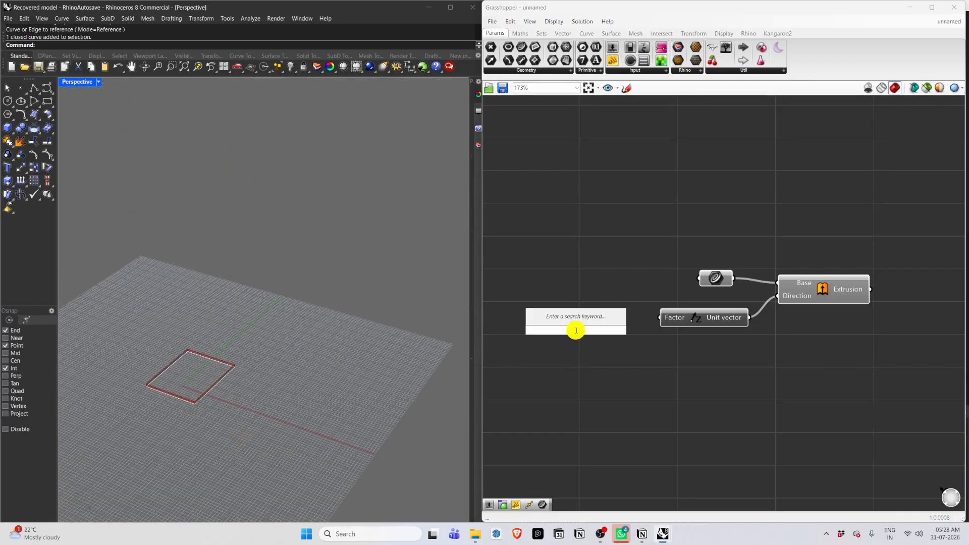
key(Return)
scroll(649, 335, up, 1)
drag(639, 329, 618, 329)
click(589, 331)
click(607, 383)
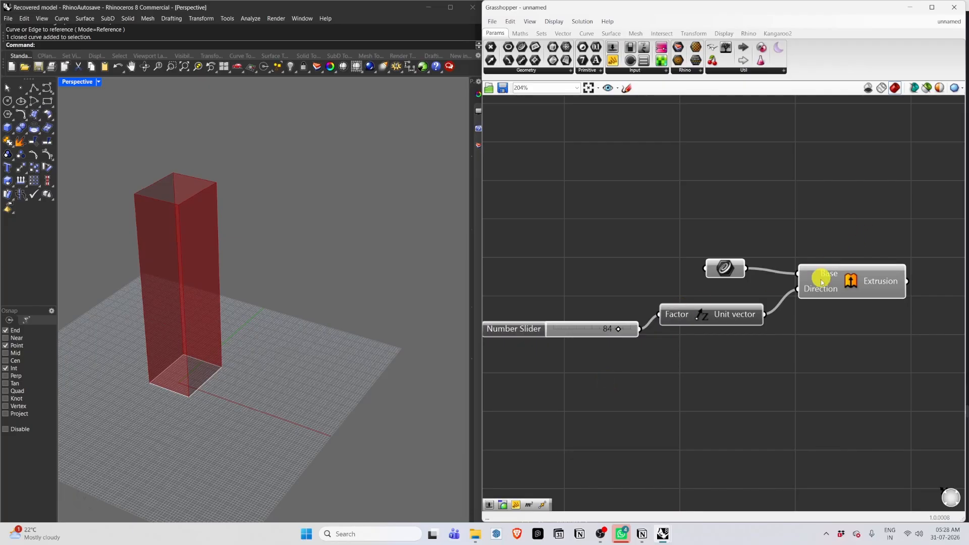
Open the Surface component tab.
scroll(837, 296, down, 2)
scroll(858, 345, up, 2)
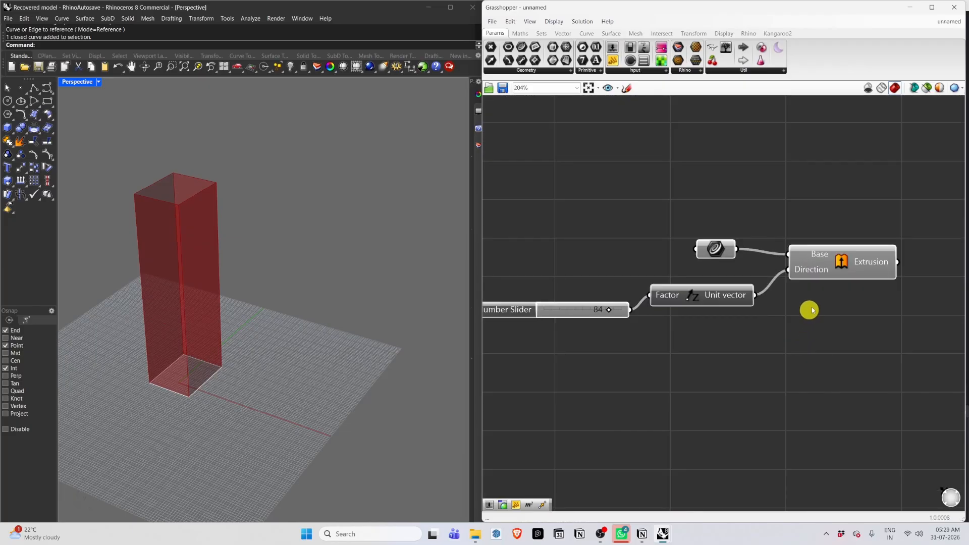
click(611, 33)
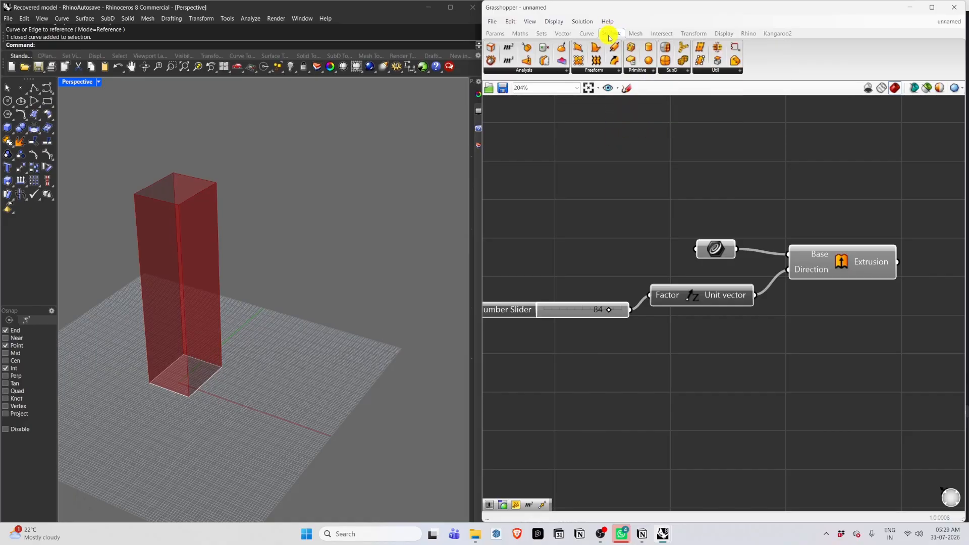
Add an Extrude Curve component and copy the base rectangle to a new spot beside the box.
click(609, 73)
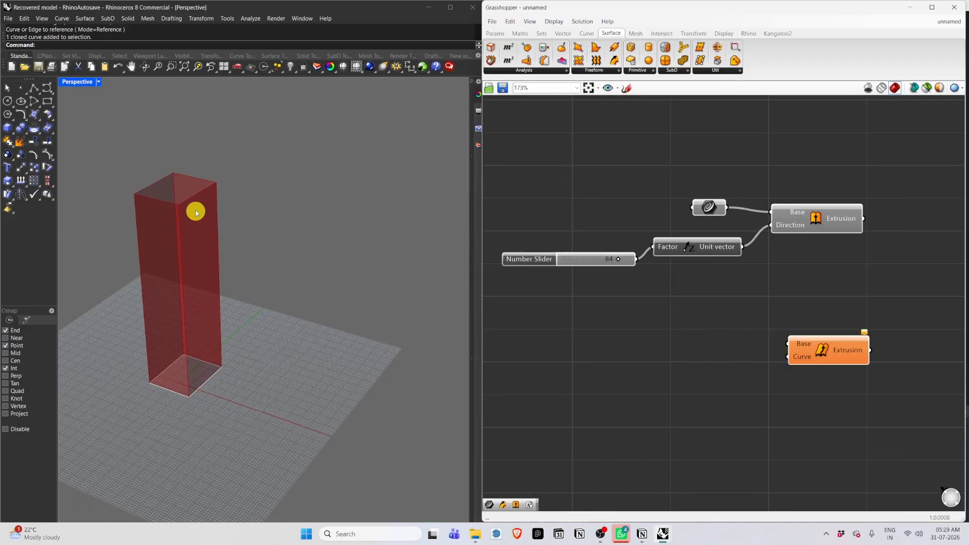
scroll(192, 300, down, 3)
click(185, 310)
scroll(191, 320, up, 2)
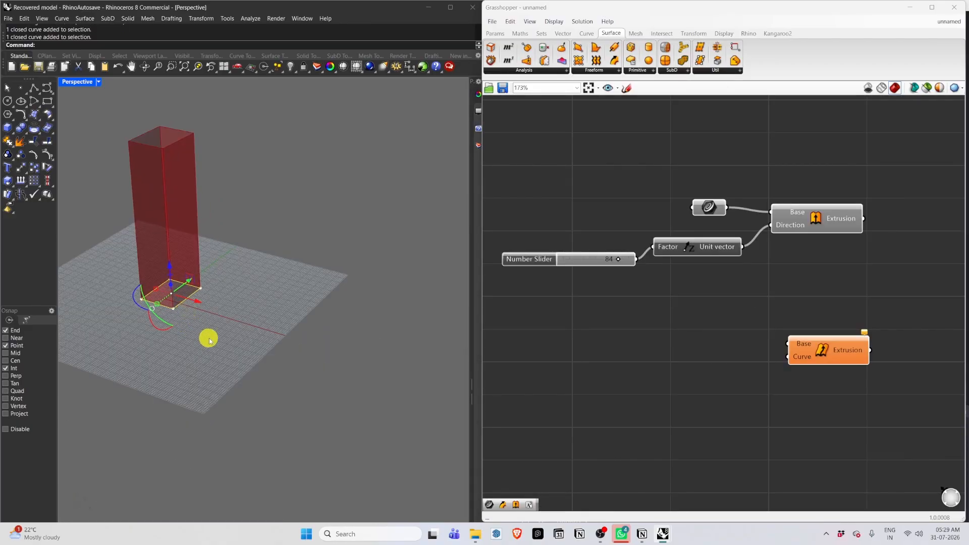
key(Return)
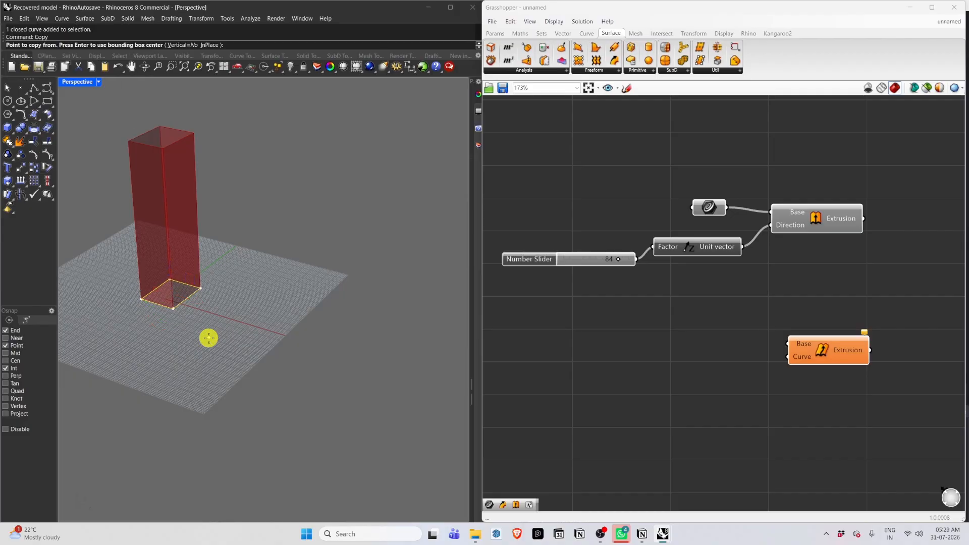
click(173, 314)
click(291, 348)
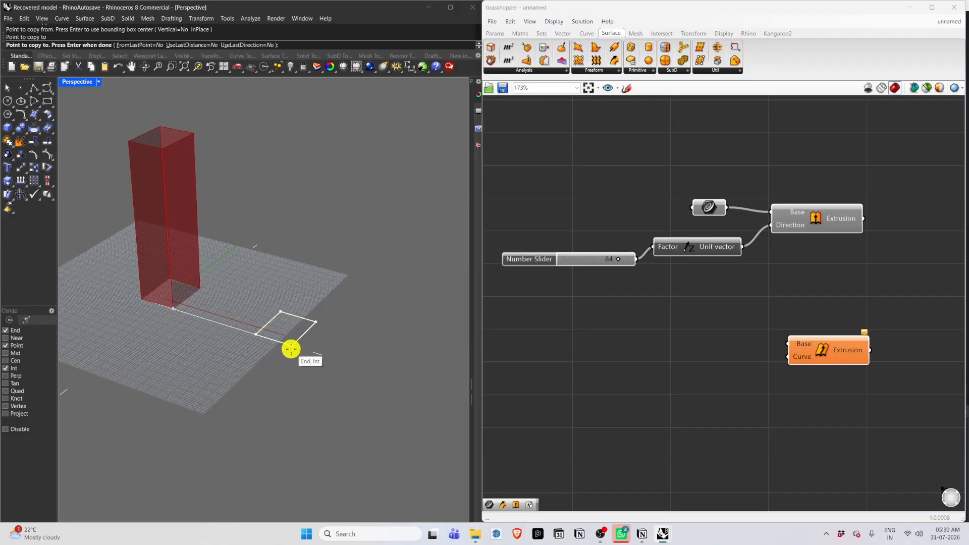
key(Return)
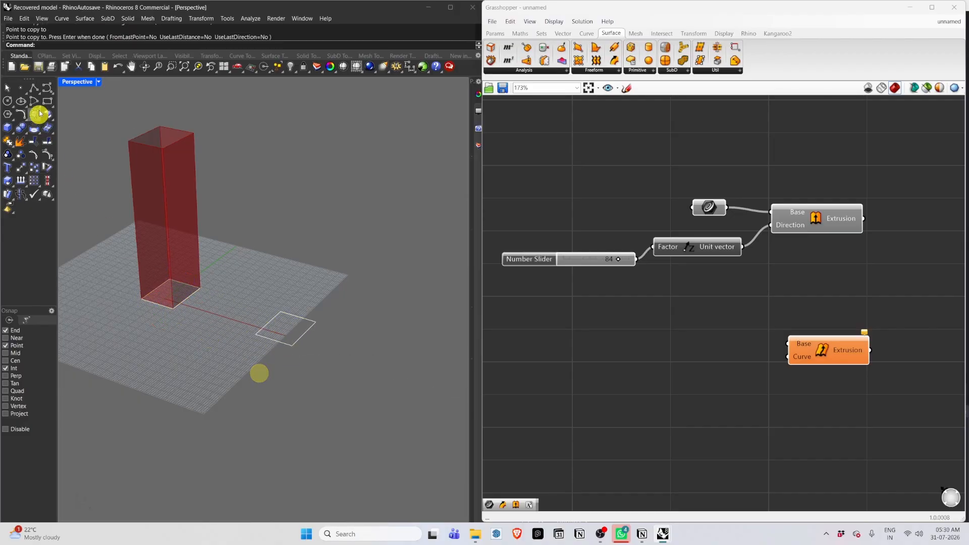
Delete the selected object and switch to the four-viewport layout.
key(Delete)
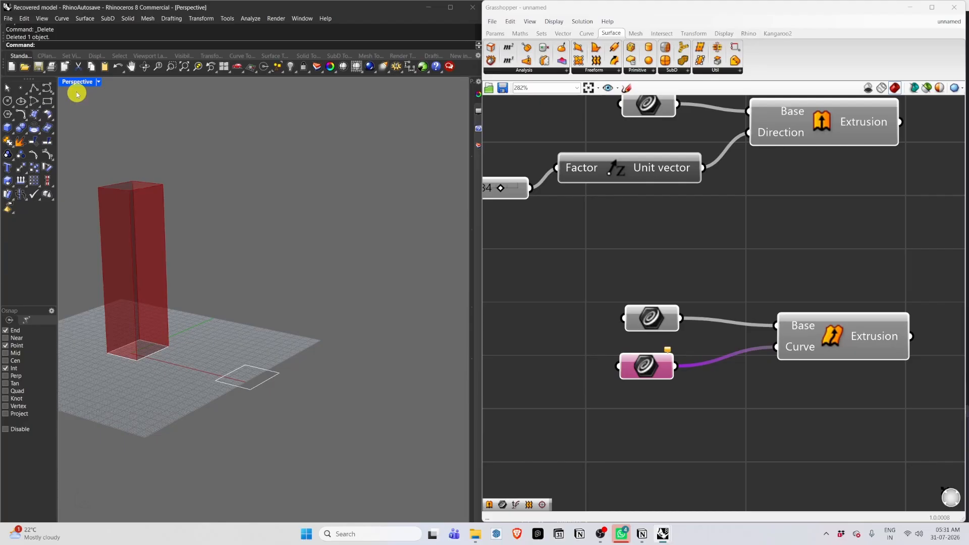
double_click(77, 83)
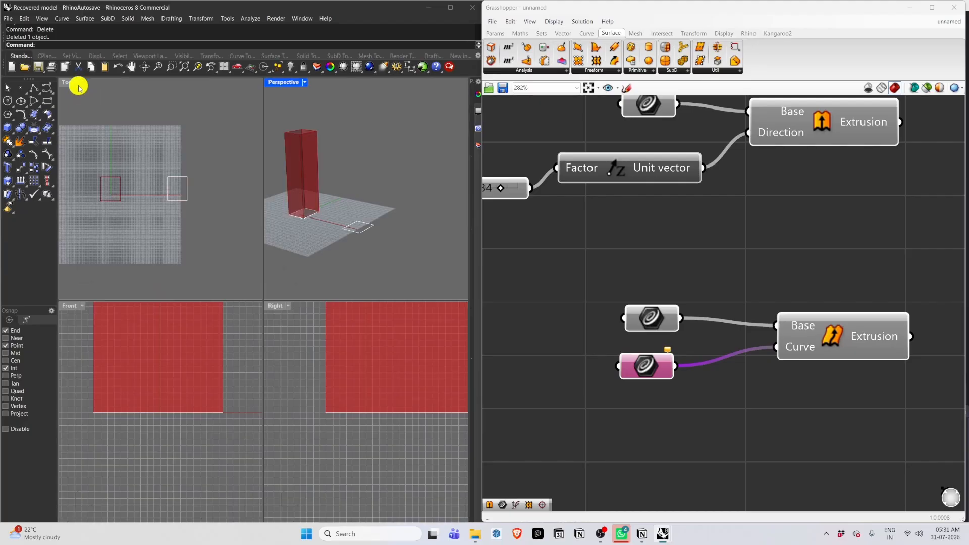
scroll(100, 420, down, 5)
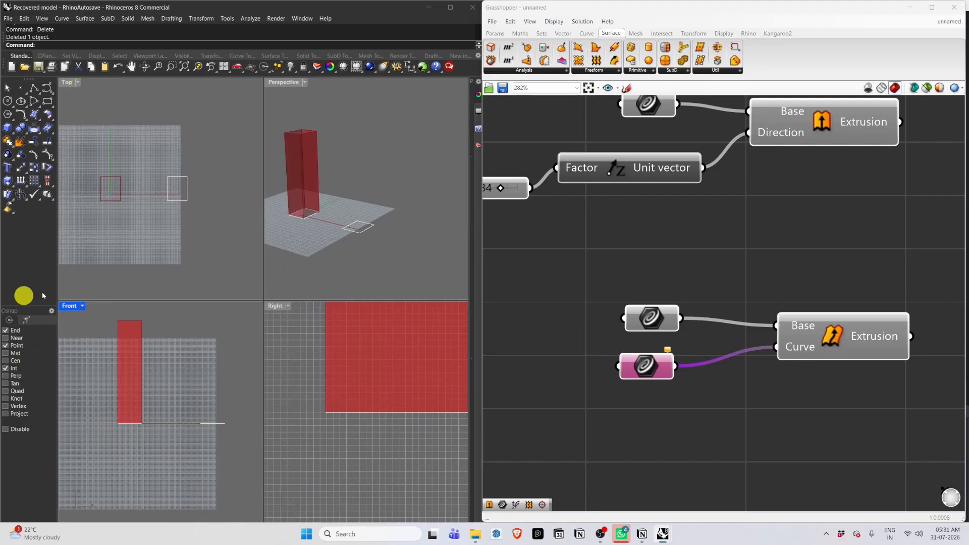
Draw a wavy vertical curve in the Front view rising from the copied rectangle's edge.
click(47, 88)
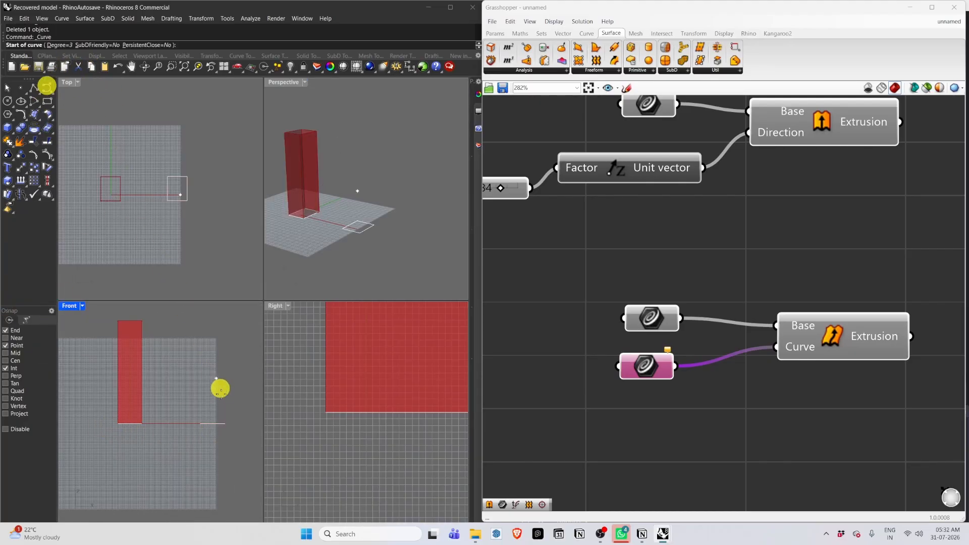
click(225, 423)
click(198, 376)
click(230, 348)
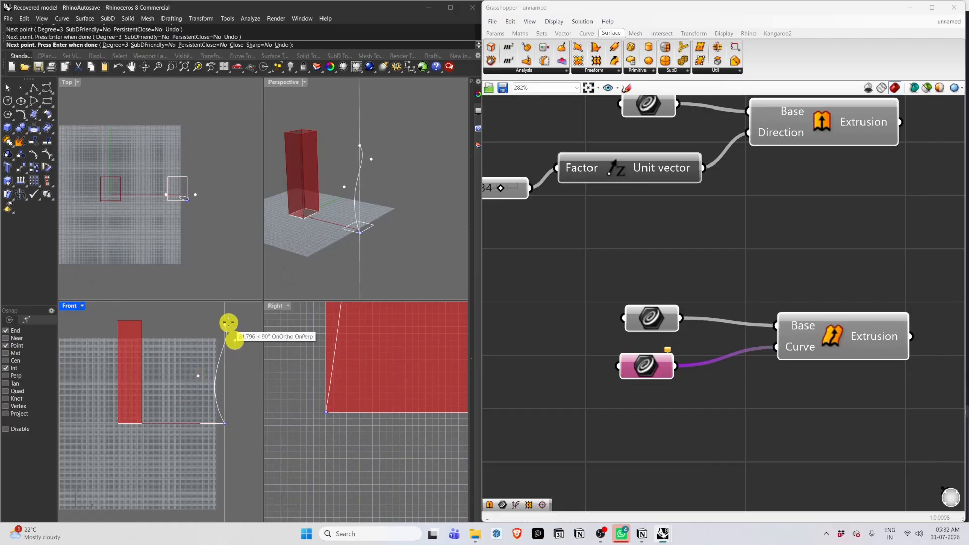
click(228, 320)
right_click(227, 320)
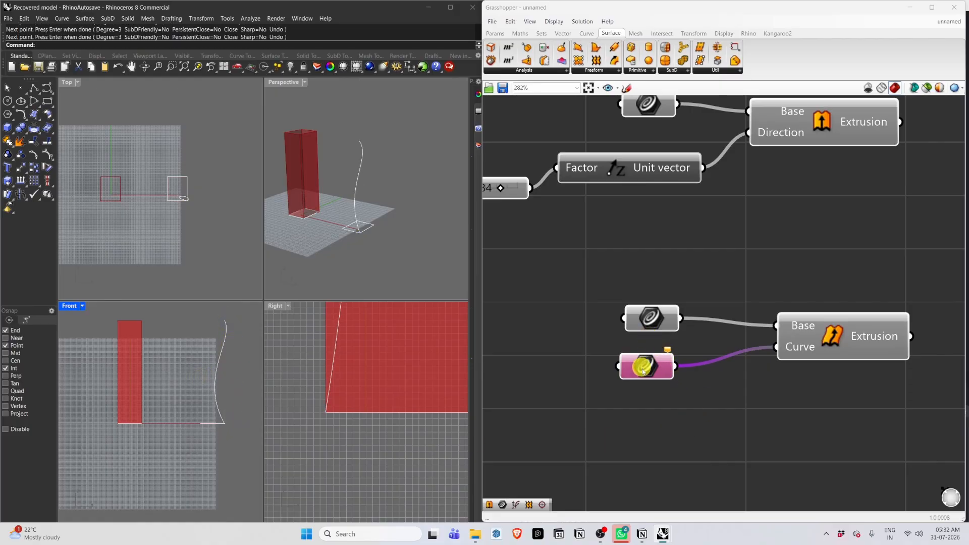
Set the wavy curve as the Curve parameter feeding the Extrude Curve component's Curve input.
right_click(642, 371)
click(665, 472)
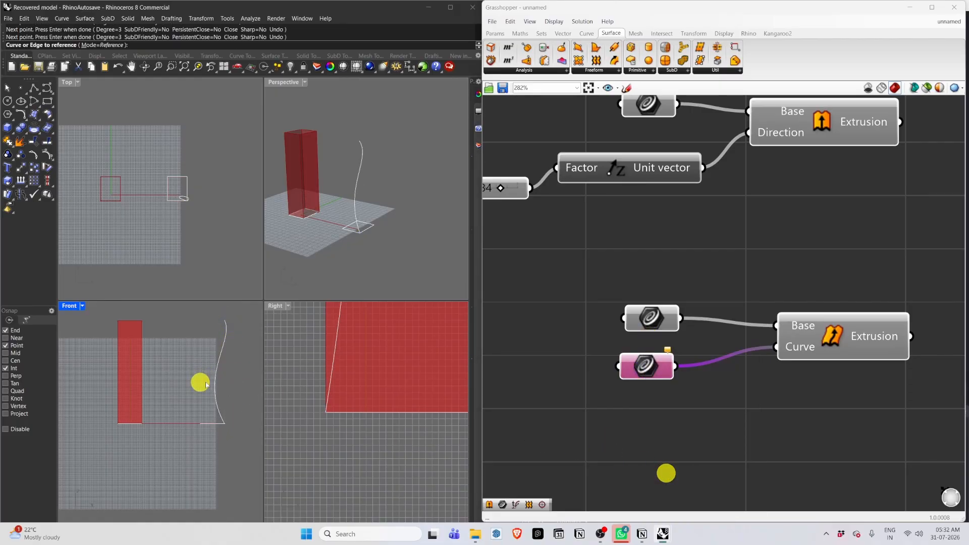
click(226, 350)
Examine the straight and curved extrusions in the maximized Perspective view.
right_drag(400, 231, 364, 257)
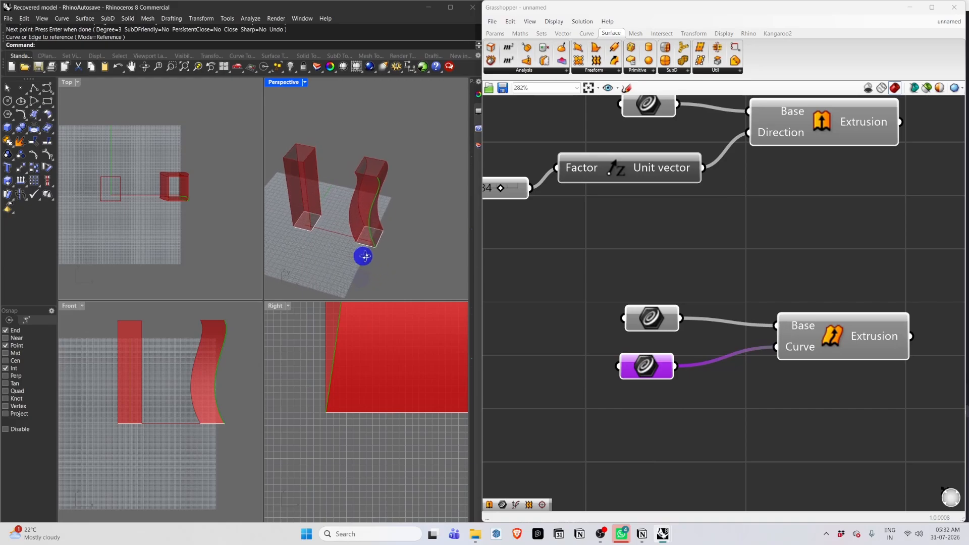
double_click(286, 82)
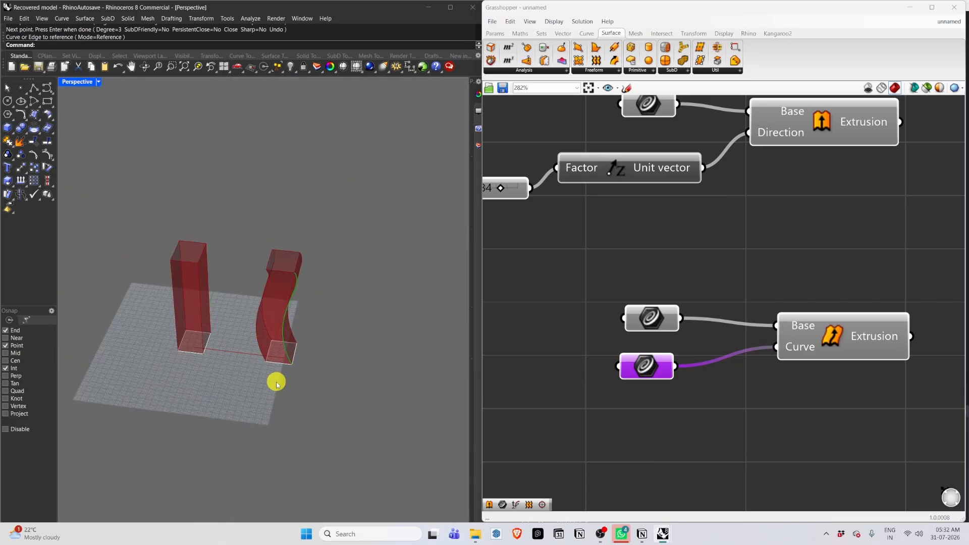
scroll(277, 384, up, 2)
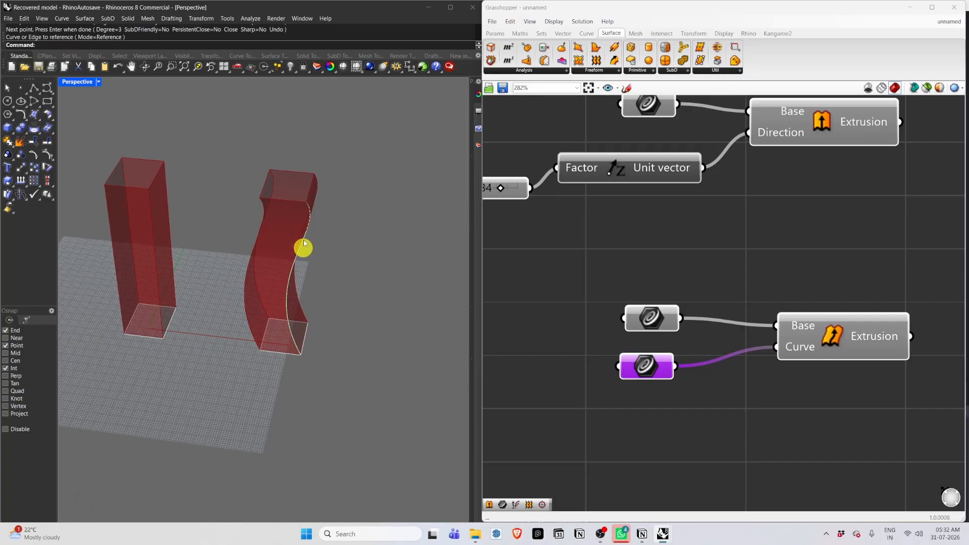
scroll(314, 342, up, 3)
scroll(314, 349, down, 3)
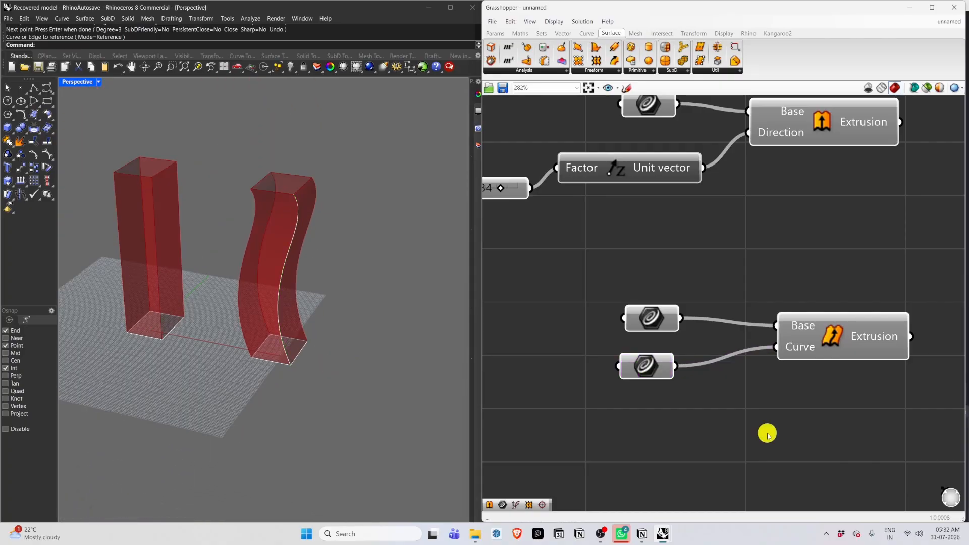
scroll(727, 423, down, 2)
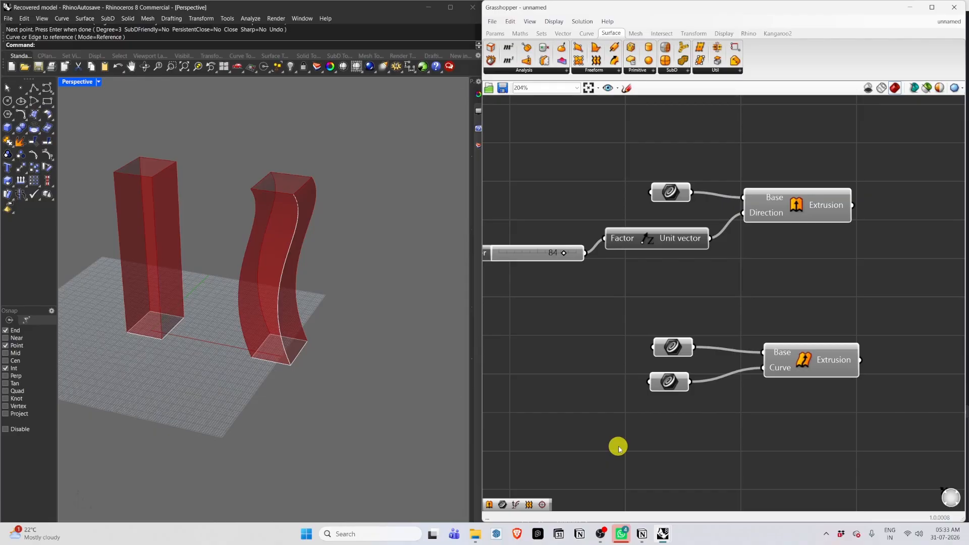
scroll(128, 170, up, 3)
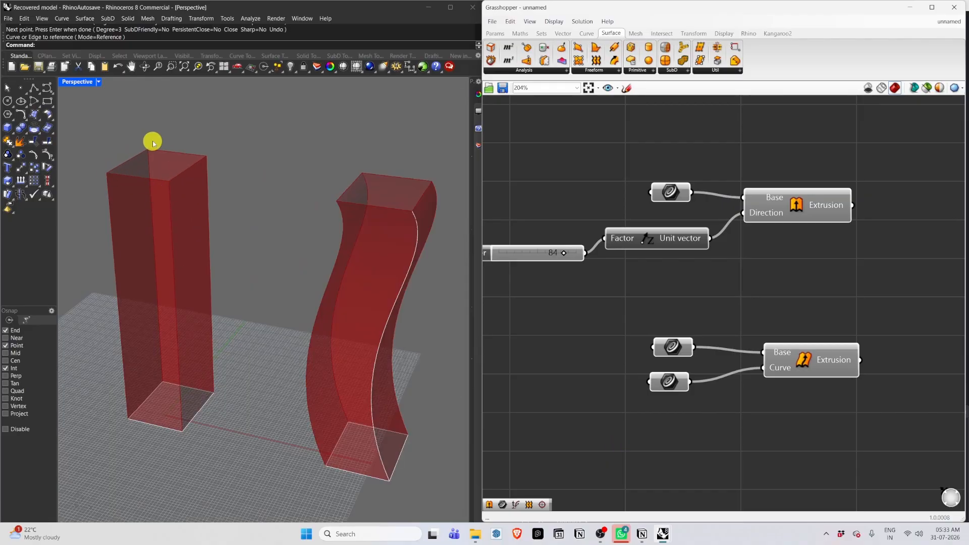
right_drag(158, 194, 156, 214)
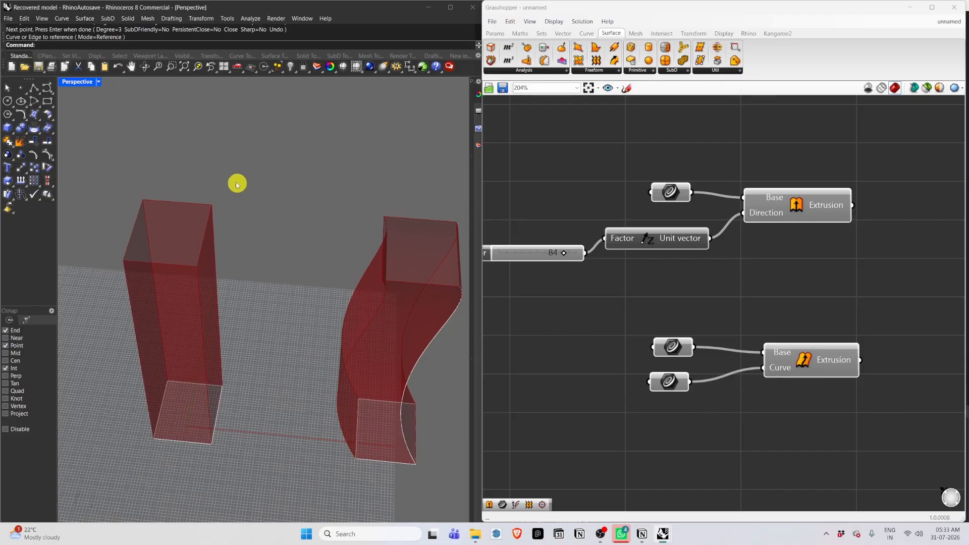
scroll(232, 183, down, 8)
scroll(679, 130, down, 1)
scroll(712, 435, down, 1)
Add an Edge Surface component to an empty area of the canvas.
right_drag(663, 303, 610, 141)
scroll(691, 266, up, 3)
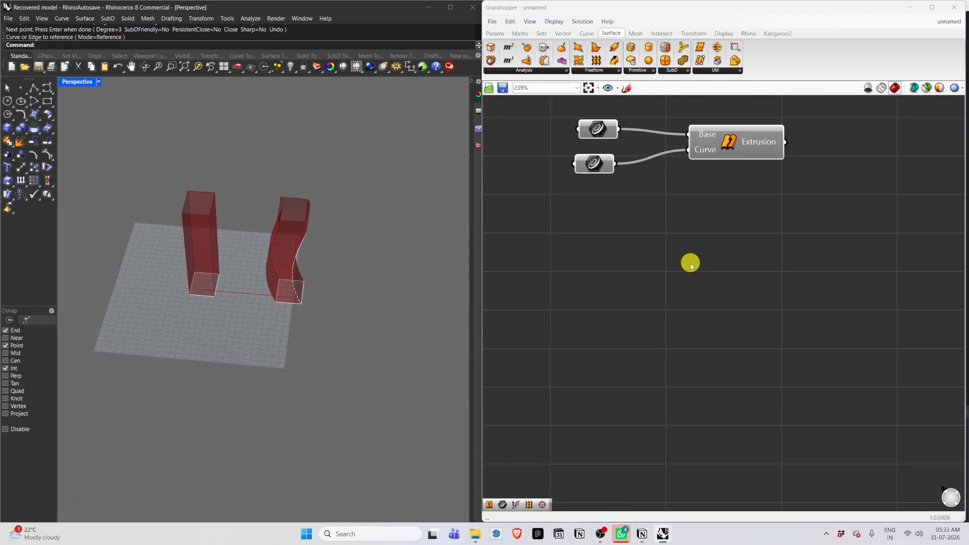
scroll(707, 309, up, 1)
double_click(720, 303)
text(edge)
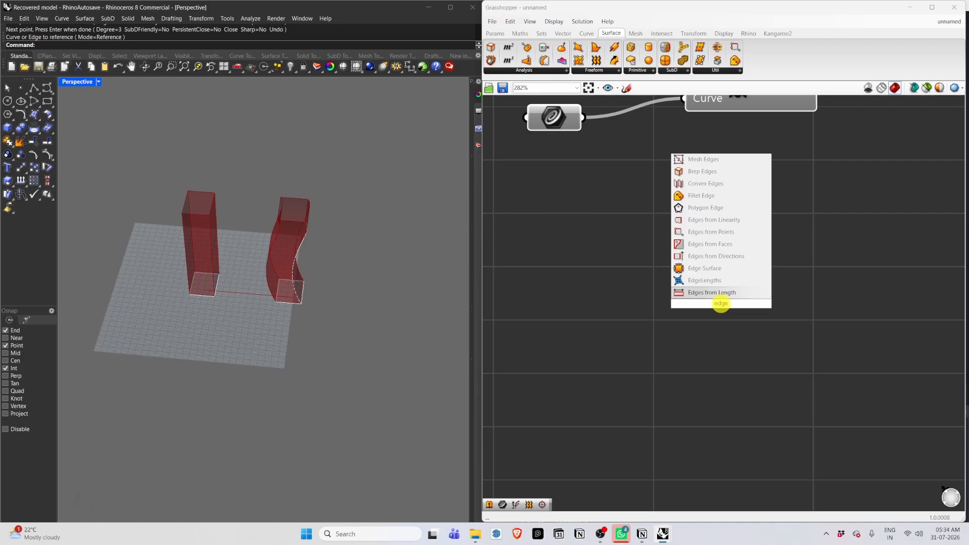
click(712, 270)
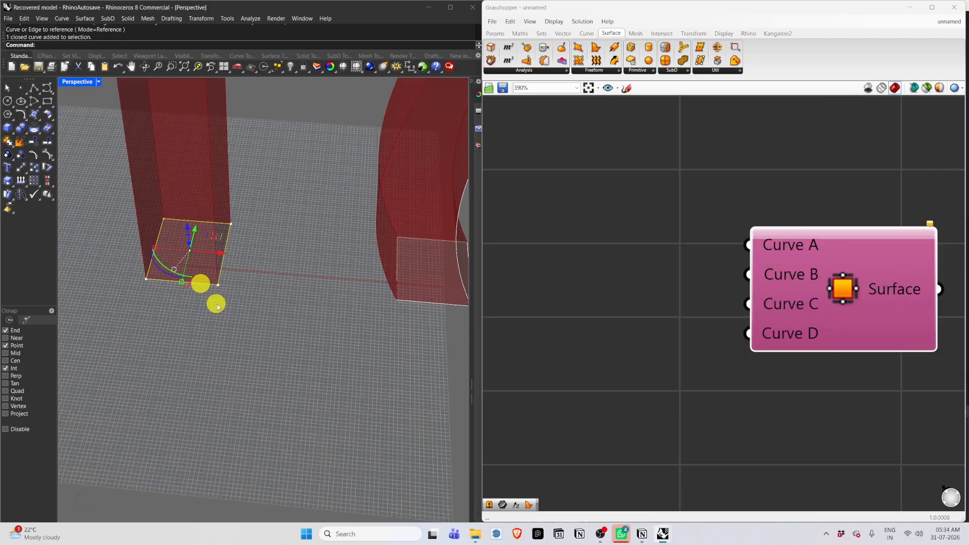
Copy and paste the base rectangle and move the copy forward onto the grid.
scroll(220, 287, down, 2)
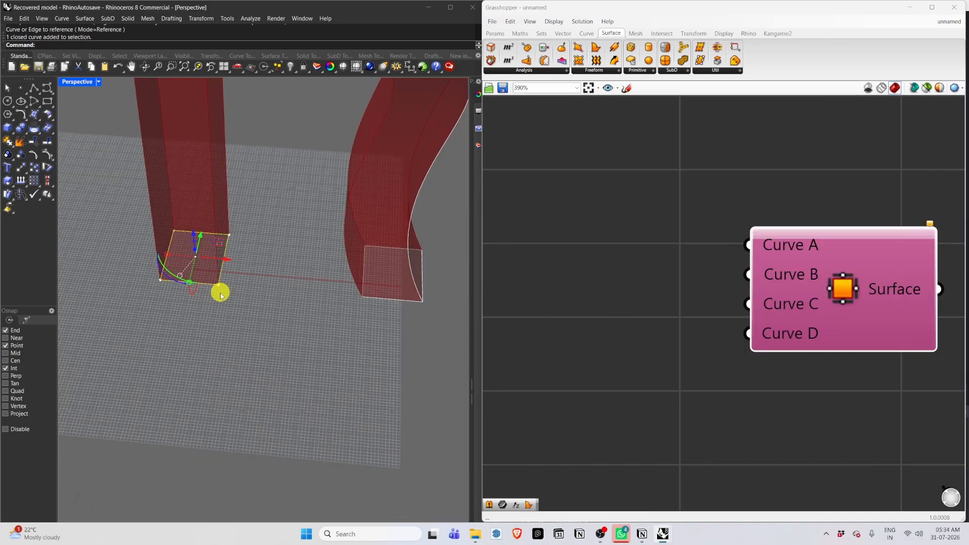
key(ctrl+c)
key(ctrl+v)
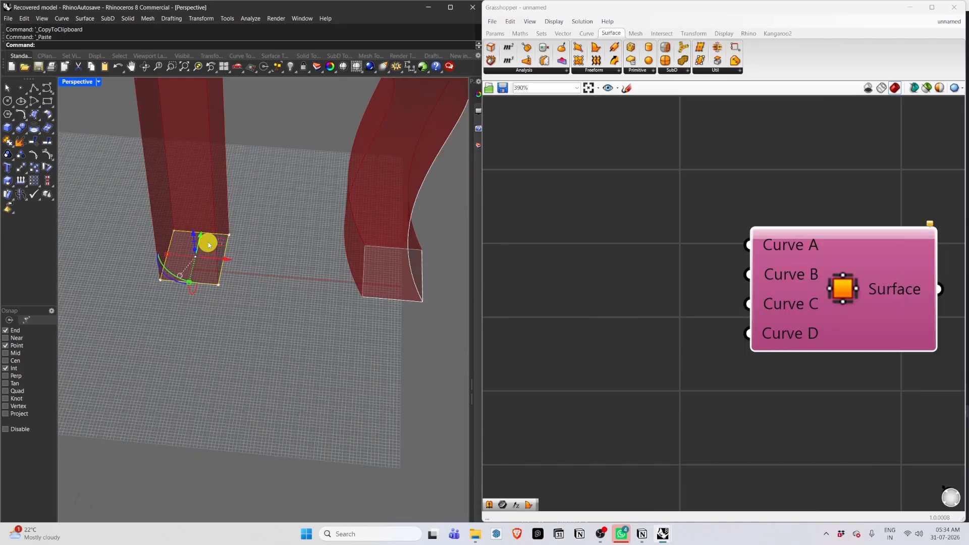
drag(202, 238, 168, 339)
click(306, 331)
scroll(306, 331, down, 4)
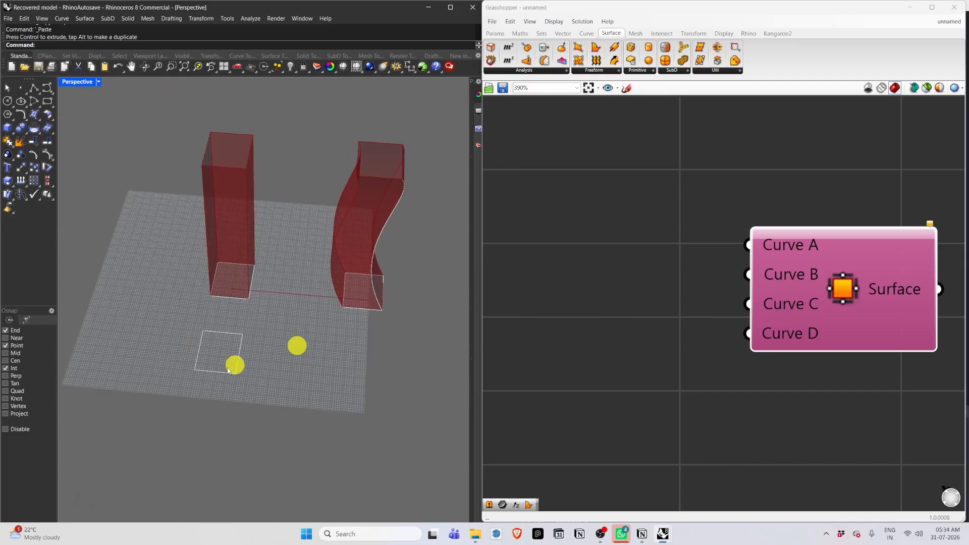
Explode the copied rectangle into its four edge curves.
click(205, 373)
scroll(223, 376, up, 4)
text(Explode)
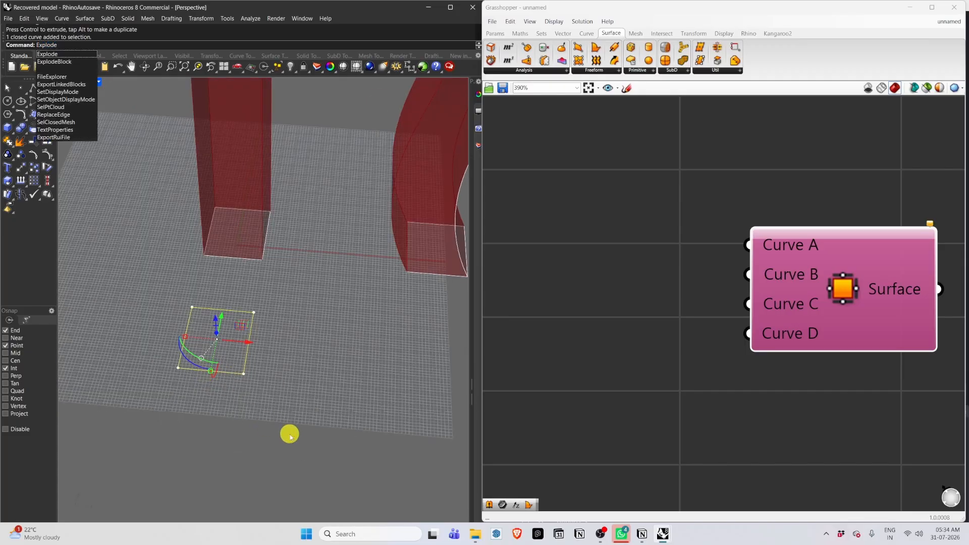
key(Return)
click(273, 429)
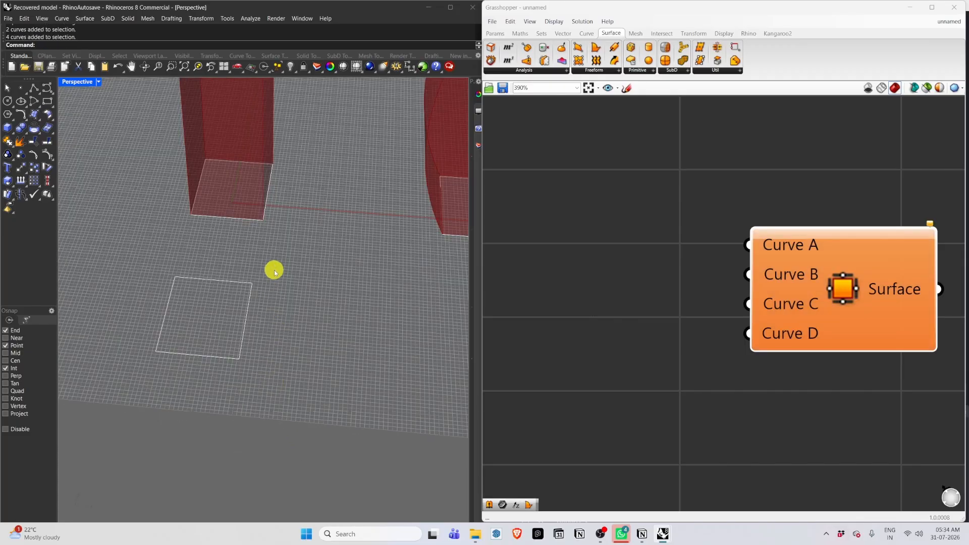
Add four Curve parameters stacked beside the Edge Surface component.
drag(275, 268, 79, 429)
click(641, 256)
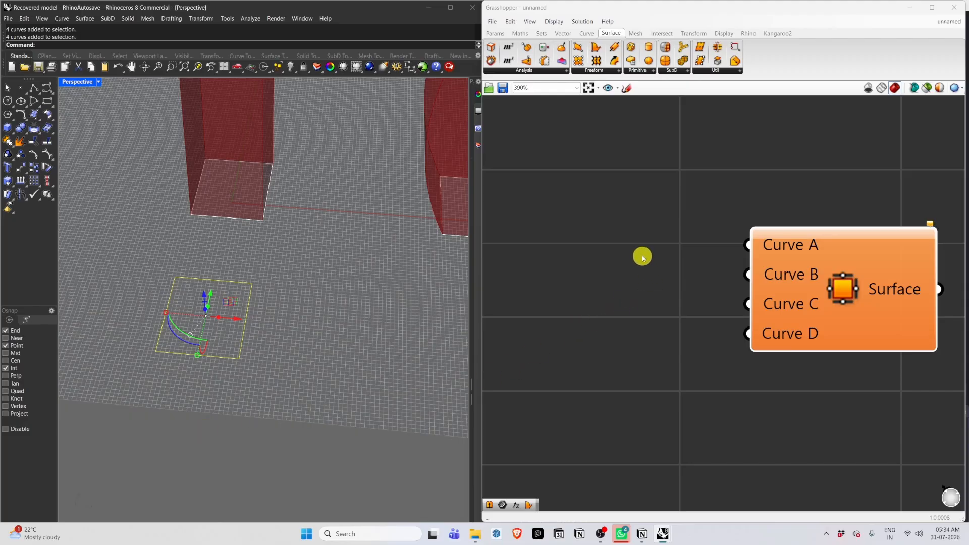
double_click(628, 247)
text(curve)
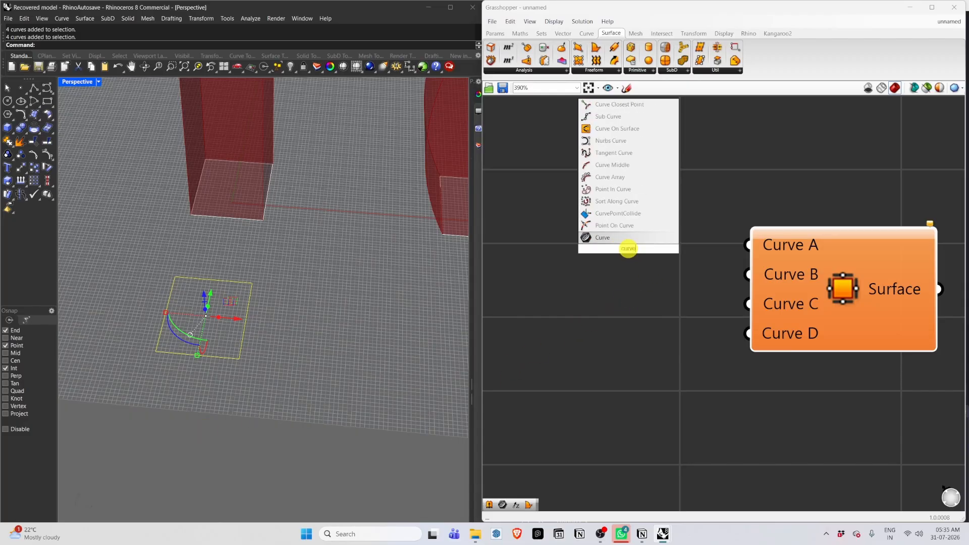
key(Return)
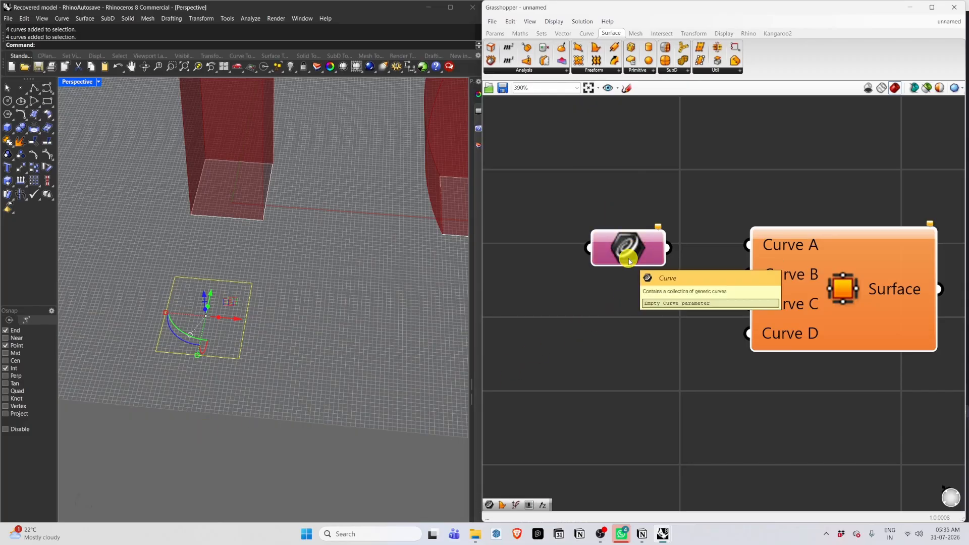
alt+drag(628, 259, 629, 461)
drag(619, 329, 621, 314)
drag(625, 416, 627, 382)
drag(630, 455, 630, 429)
Connect the four Curve parameters to the Edge Surface inputs Curve A, B, C and D.
drag(668, 248, 747, 245)
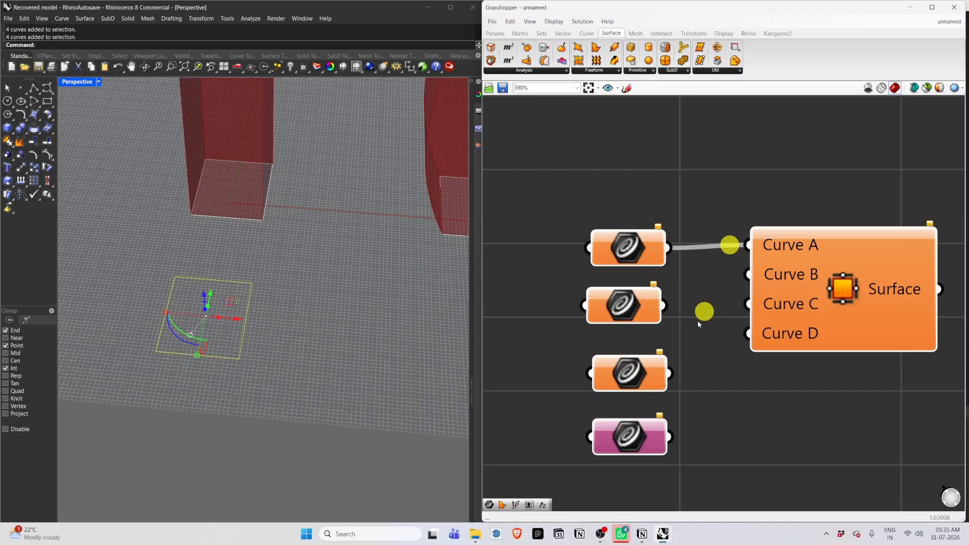
drag(665, 305, 747, 274)
drag(670, 374, 748, 304)
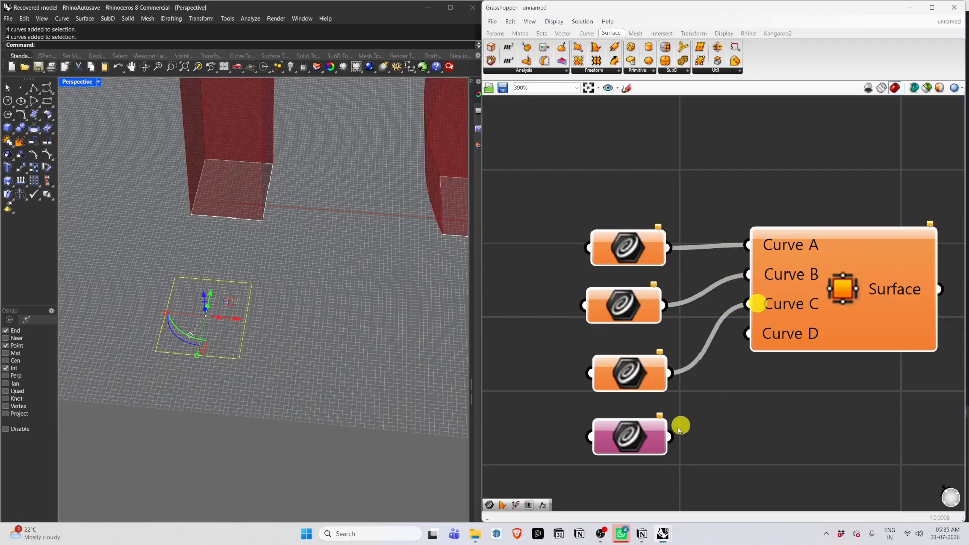
drag(669, 437, 748, 333)
Set the exploded rectangle's edge curves into the Curve parameters.
right_click(606, 242)
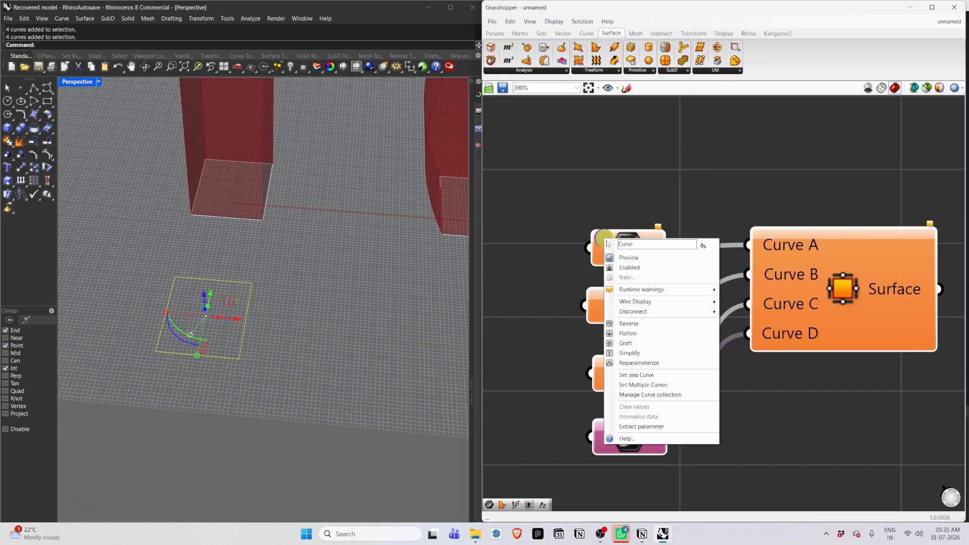
click(637, 375)
click(247, 308)
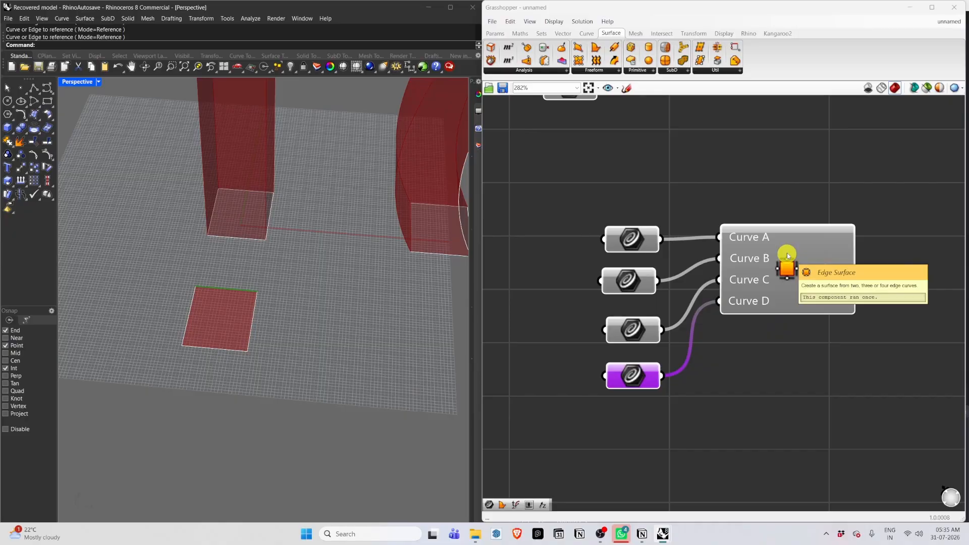
Move the right, front and left edge curves outward to enlarge the edge surface.
click(253, 319)
drag(285, 323, 405, 335)
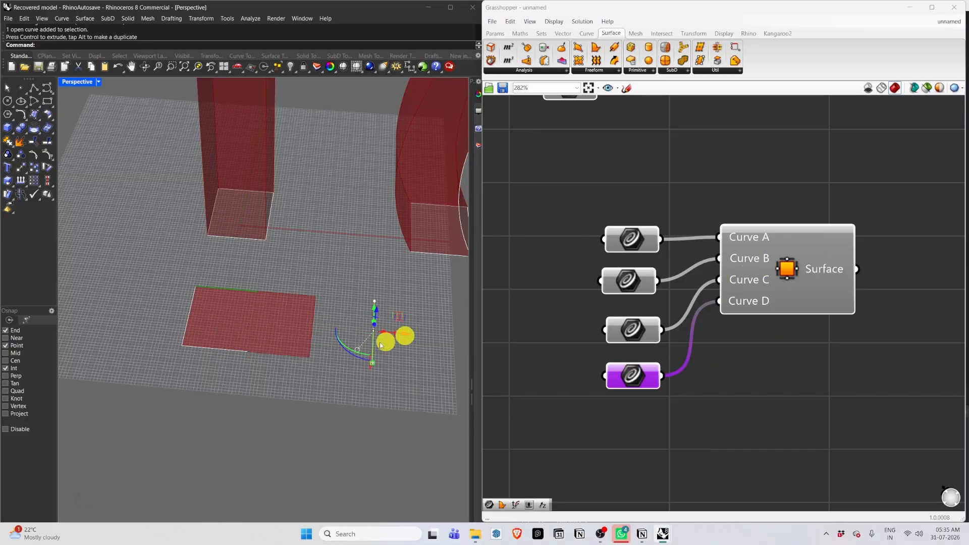
click(235, 349)
drag(220, 326, 204, 405)
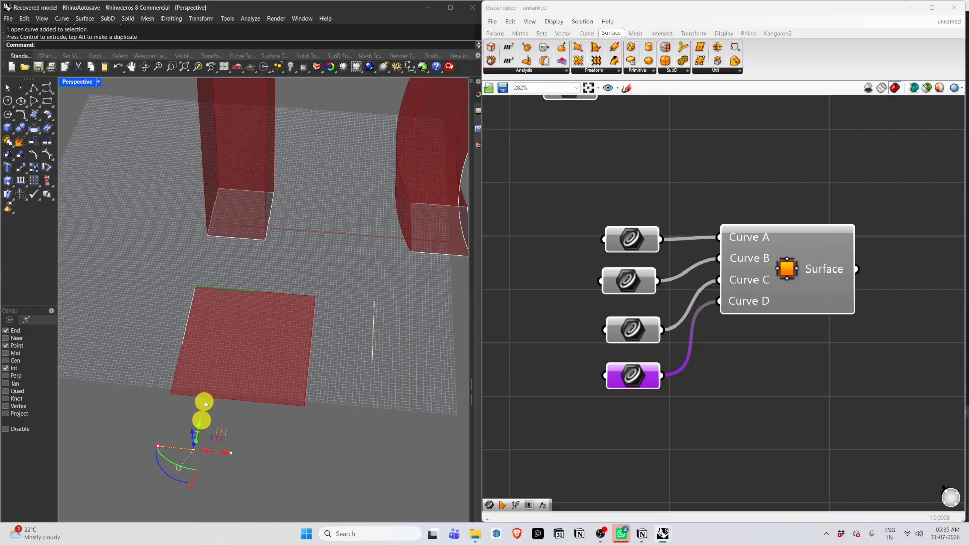
click(189, 314)
drag(218, 319, 152, 312)
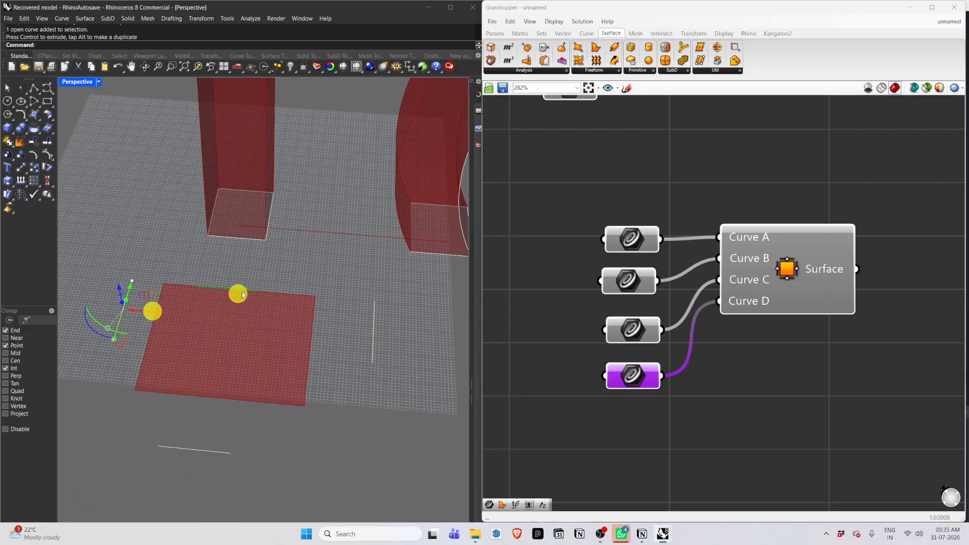
Move the back edge curve outward to enlarge the edge surface.
click(239, 291)
drag(234, 268, 247, 237)
click(395, 420)
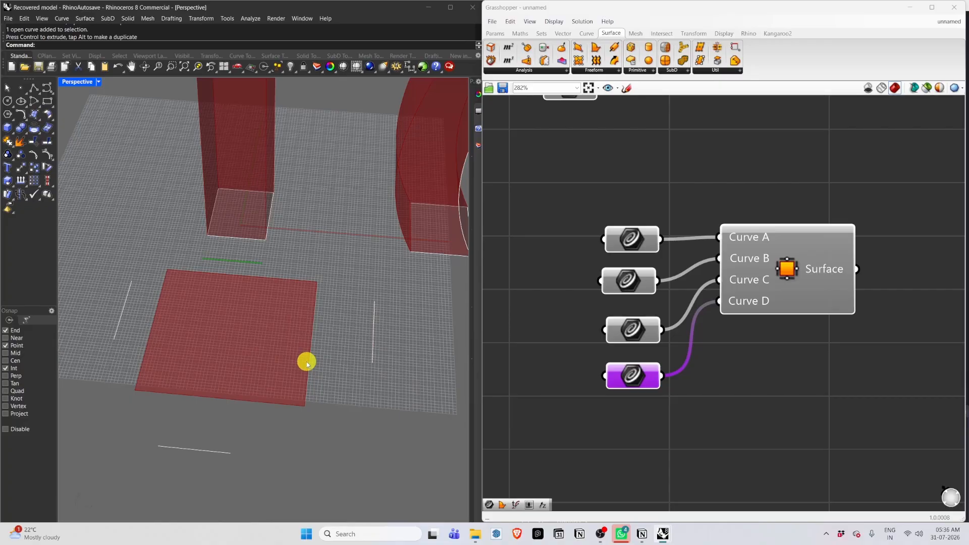
Add a Boundary Surfaces component to the canvas below the Edge Surface definition.
scroll(734, 355, down, 3)
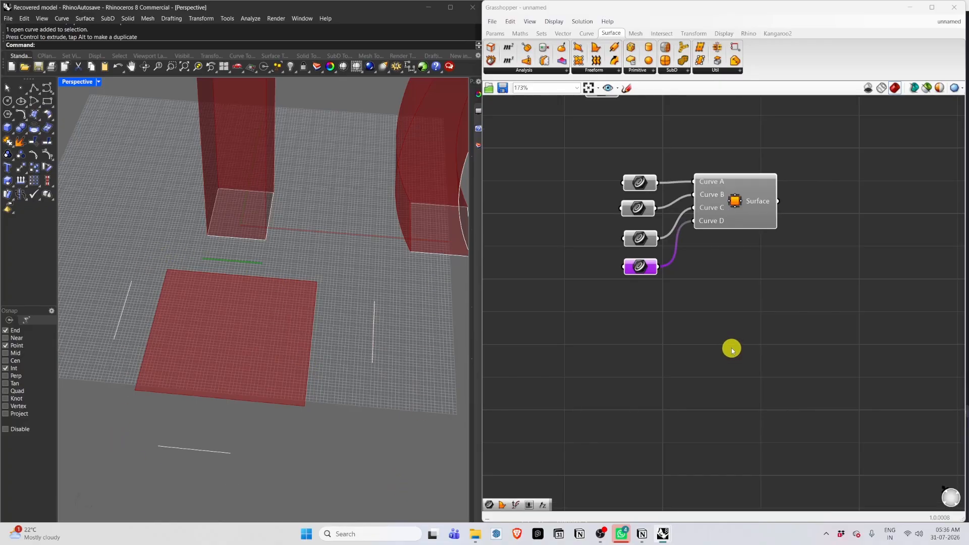
scroll(730, 354, up, 2)
double_click(727, 361)
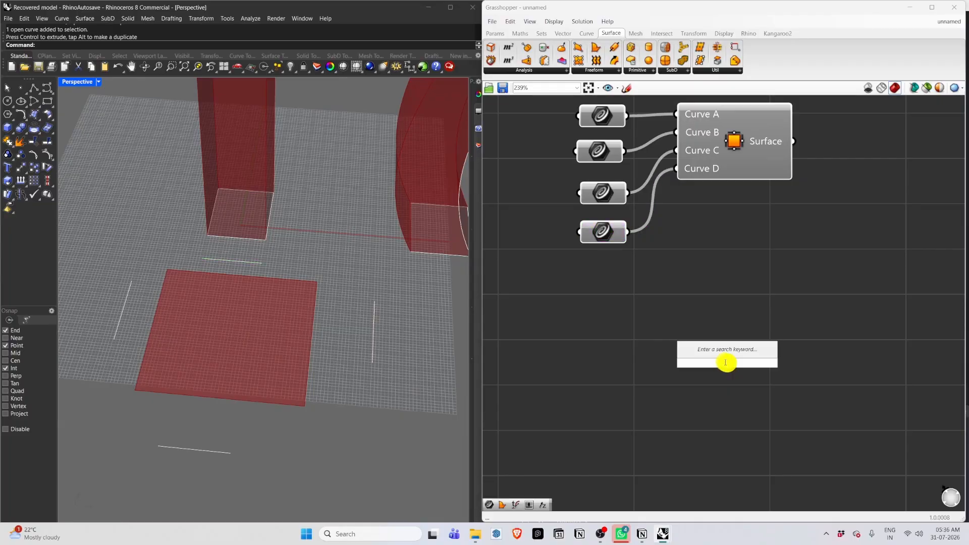
text(boundary)
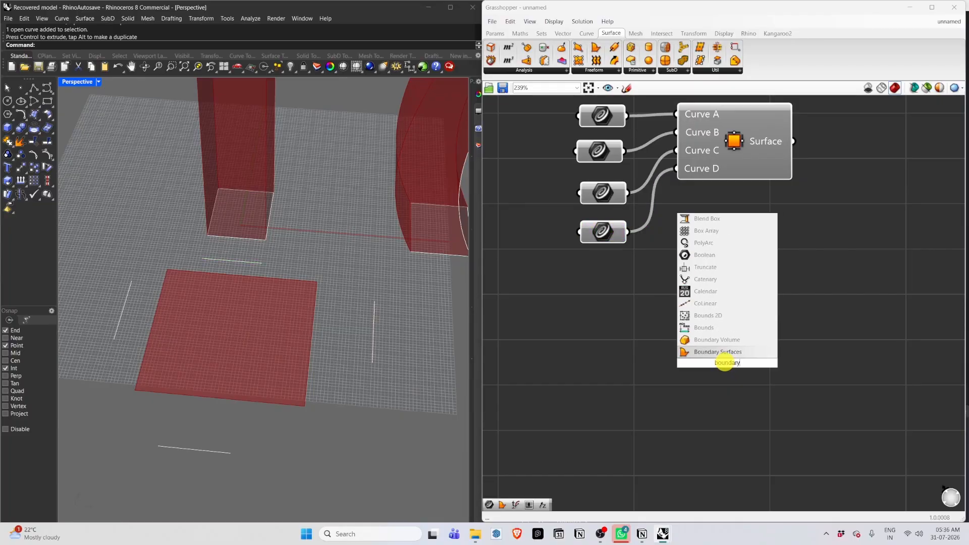
click(725, 352)
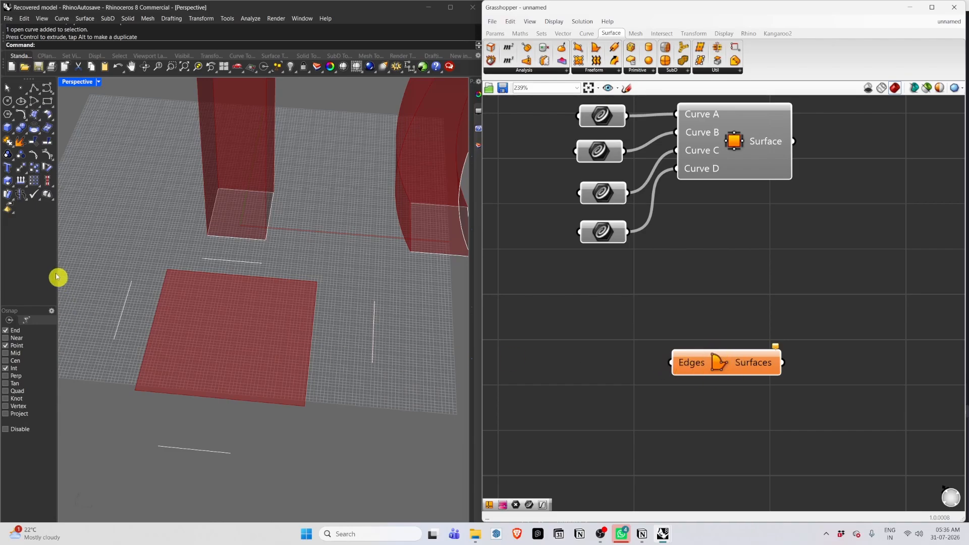
Draw a closed ten-point polyline outline on the ground plane in front of the grid.
scroll(63, 266, down, 3)
scroll(67, 267, up, 2)
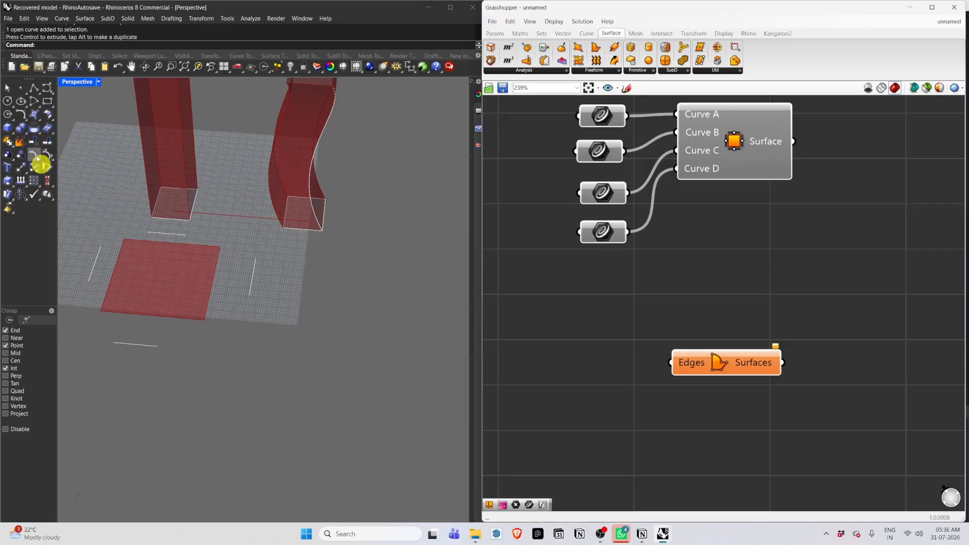
click(33, 90)
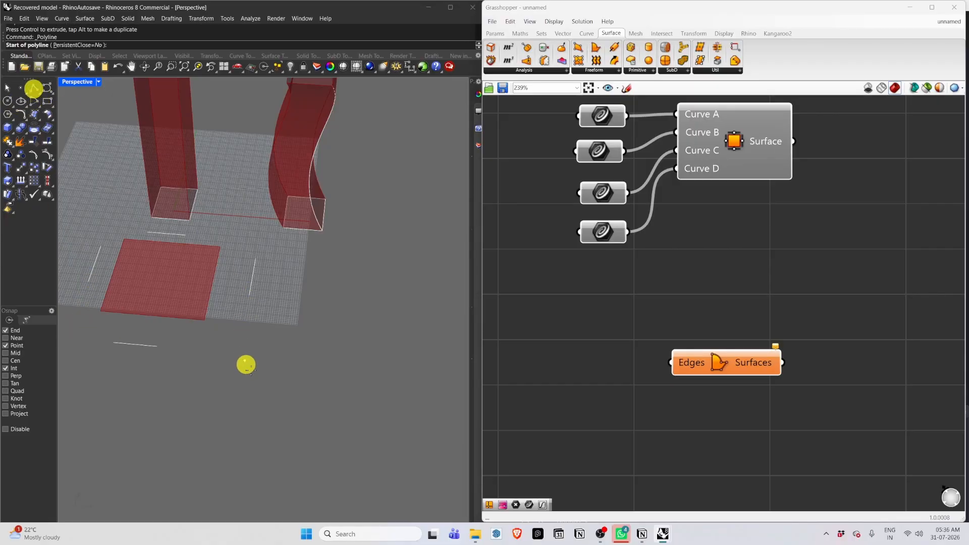
click(280, 366)
click(325, 297)
click(397, 324)
click(436, 369)
click(425, 411)
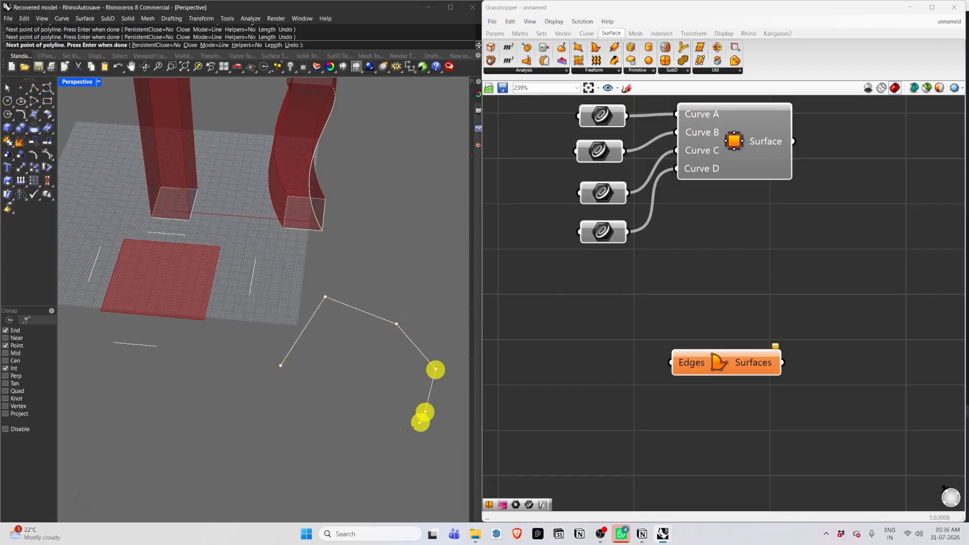
click(357, 458)
click(307, 421)
click(211, 421)
click(217, 387)
click(260, 385)
click(281, 366)
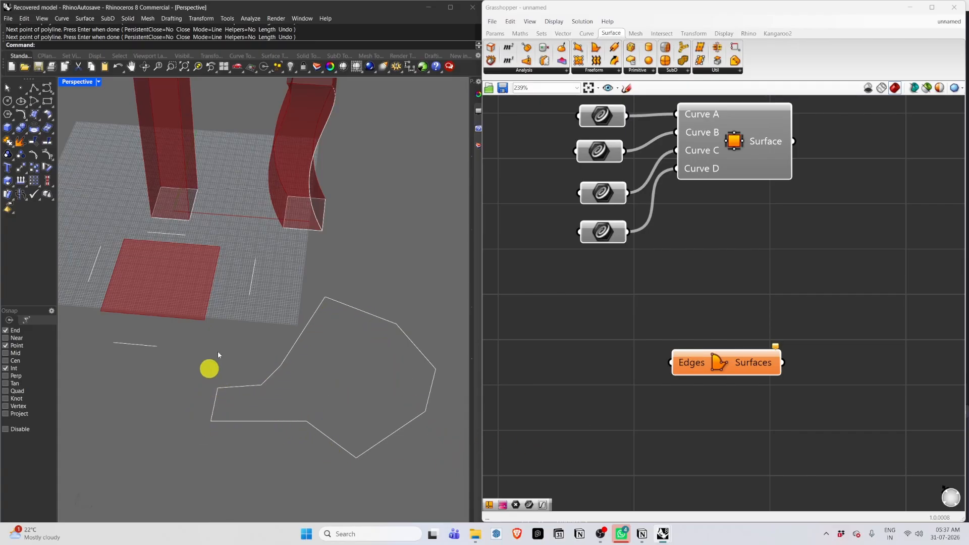
Add a Curve parameter to the left of the Boundary Surfaces component.
drag(700, 362, 749, 339)
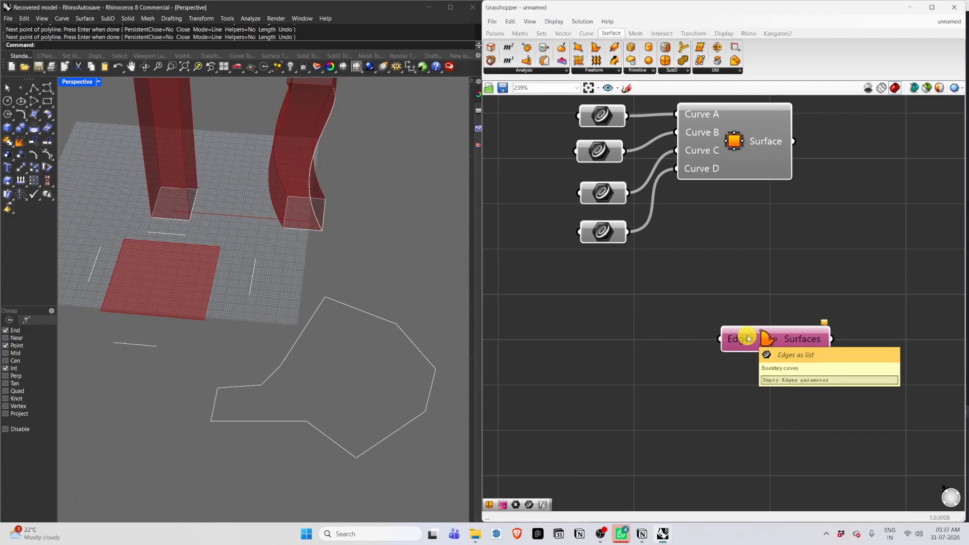
double_click(603, 347)
text(curve)
key(Return)
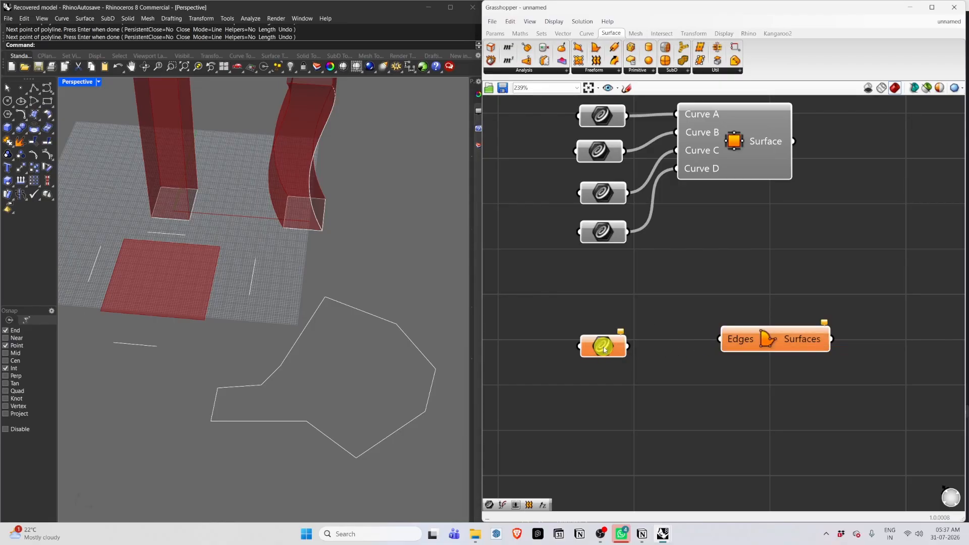
Set the closed polyline into the Curve parameter and wire it into the Boundary Surfaces Edges input.
right_click(602, 345)
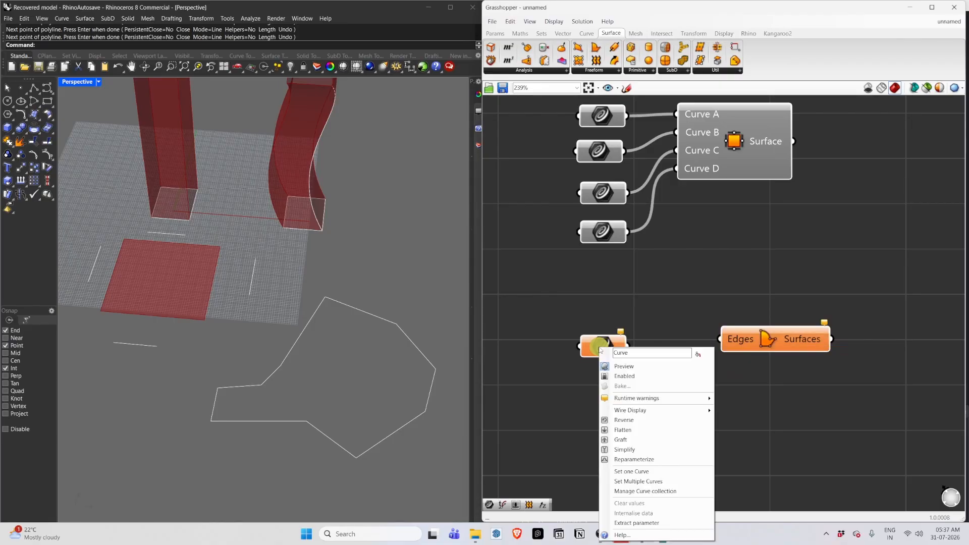
click(632, 471)
click(409, 338)
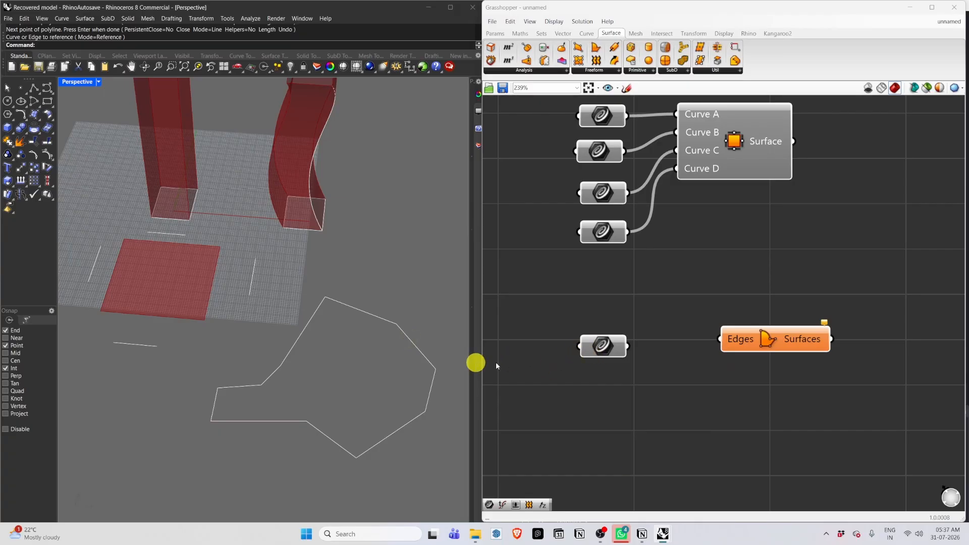
drag(629, 346, 720, 339)
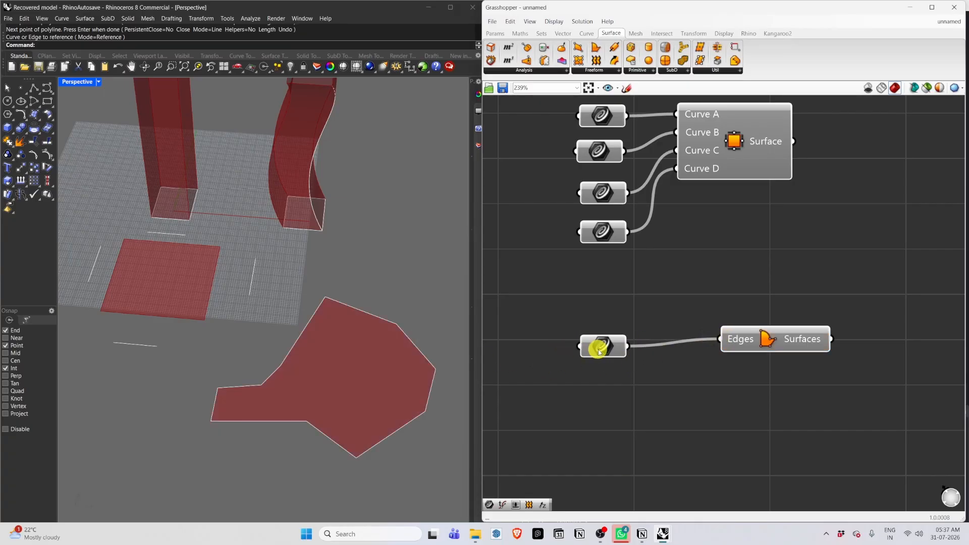
Move one polyline corner point down and outward to reshape the boundary surface.
drag(600, 347, 611, 326)
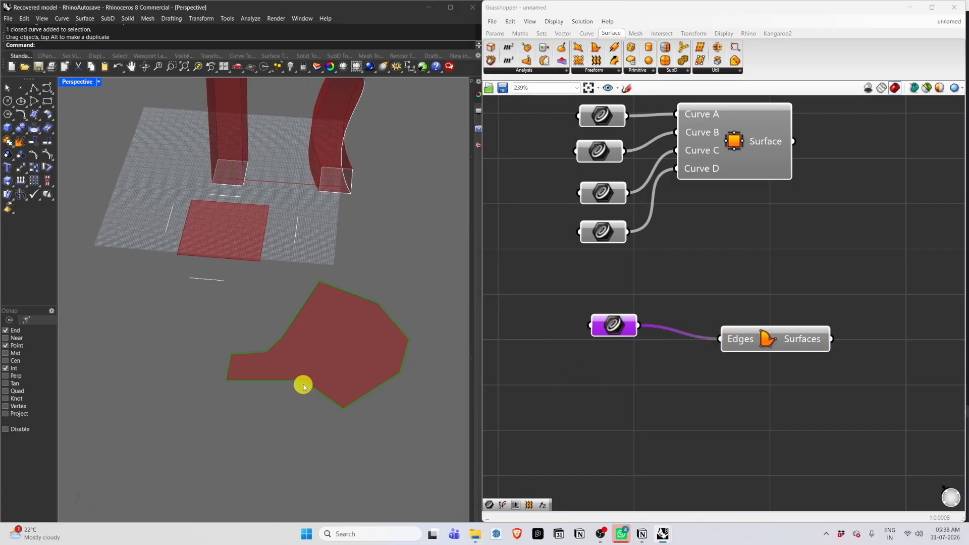
click(304, 382)
ctrl+shift+click(304, 383)
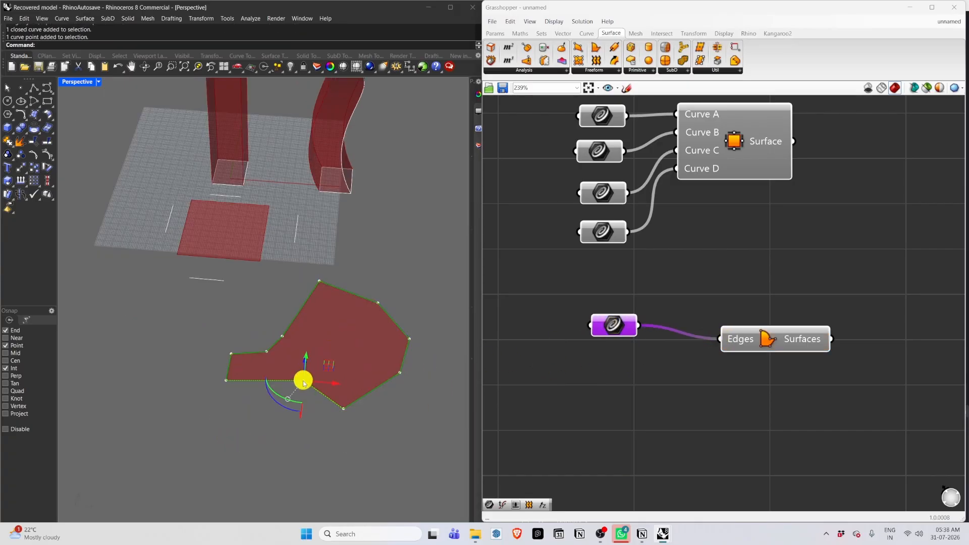
drag(311, 356, 254, 472)
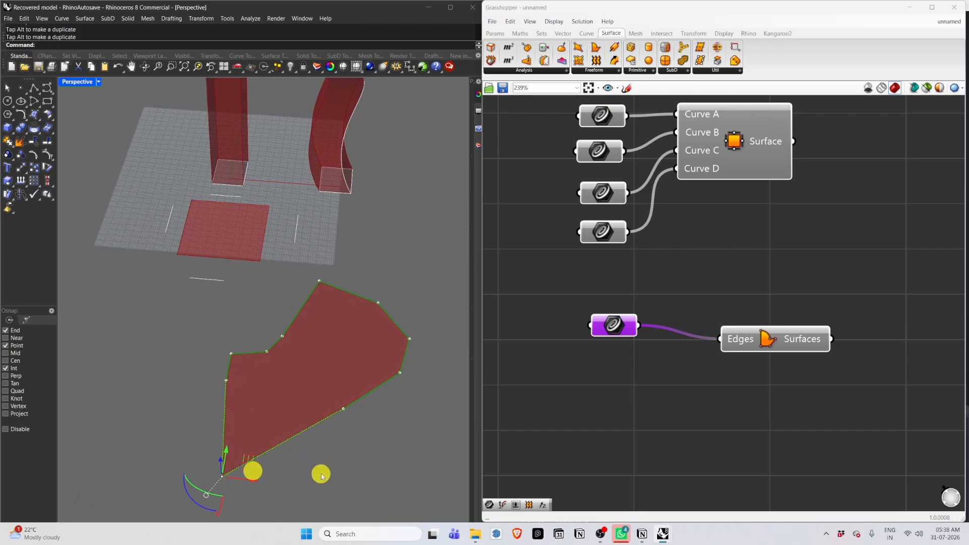
key(Escape)
scroll(618, 306, down, 4)
scroll(104, 238, up, 2)
scroll(104, 238, down, 12)
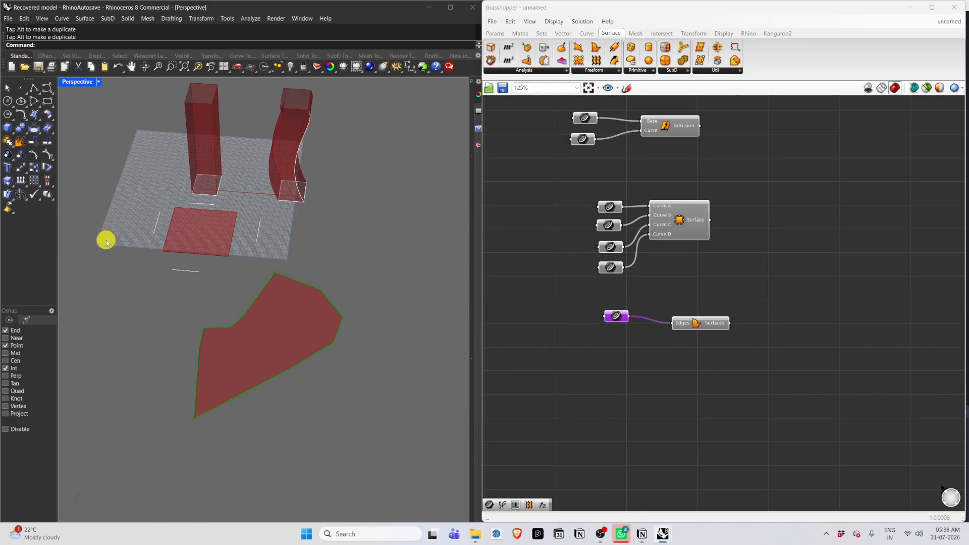
scroll(84, 205, up, 10)
double_click(76, 82)
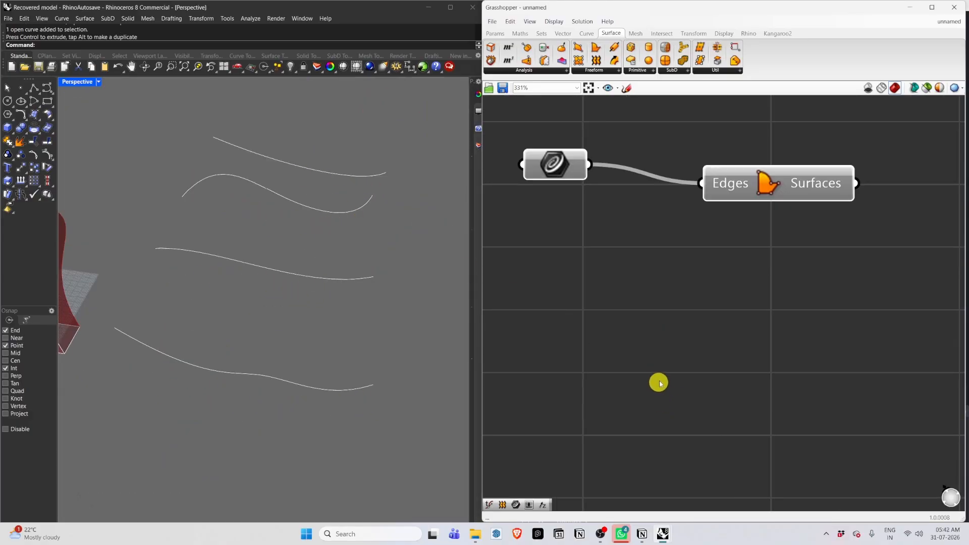
Add a Curve parameter and reference all four wavy curves into it with a window selection.
double_click(649, 353)
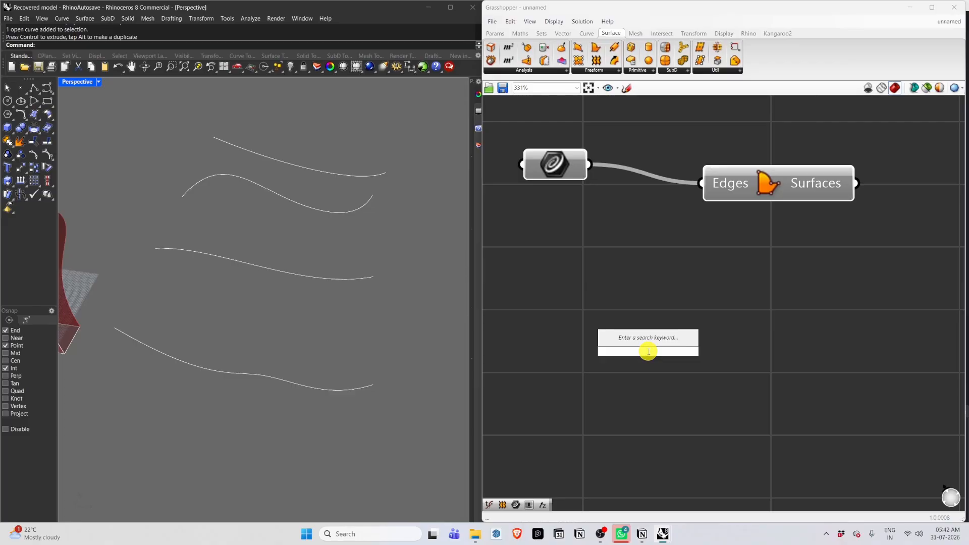
text(curve)
key(Return)
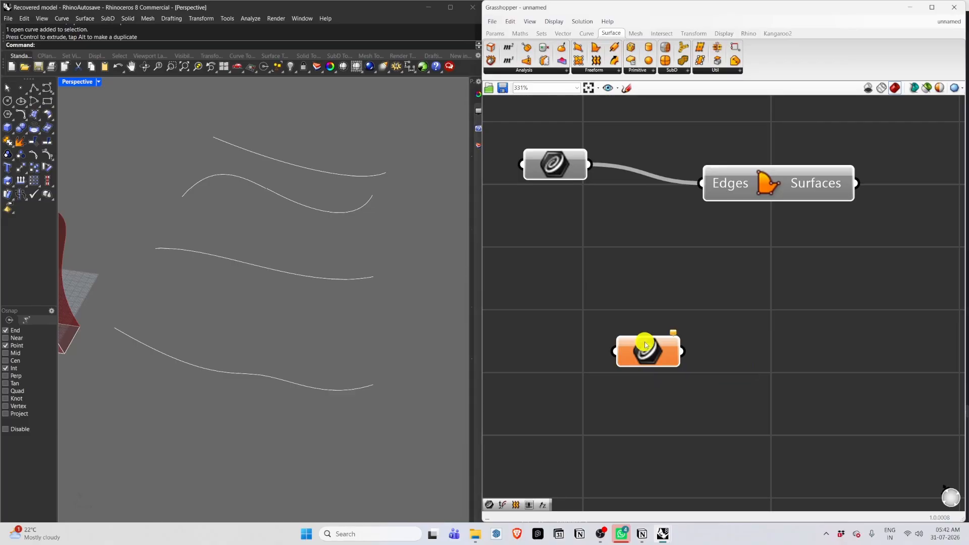
right_click(646, 345)
click(662, 476)
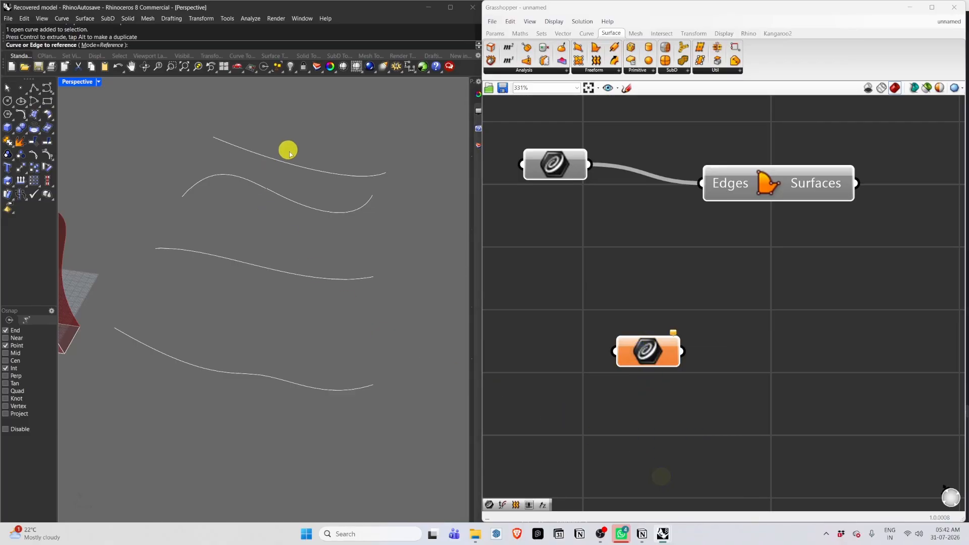
right_click(647, 352)
click(700, 480)
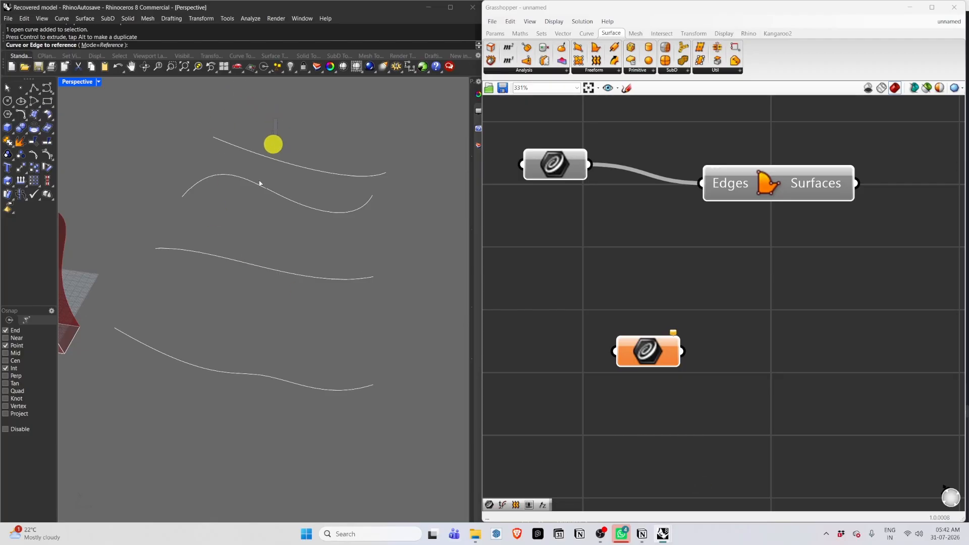
drag(260, 183, 171, 437)
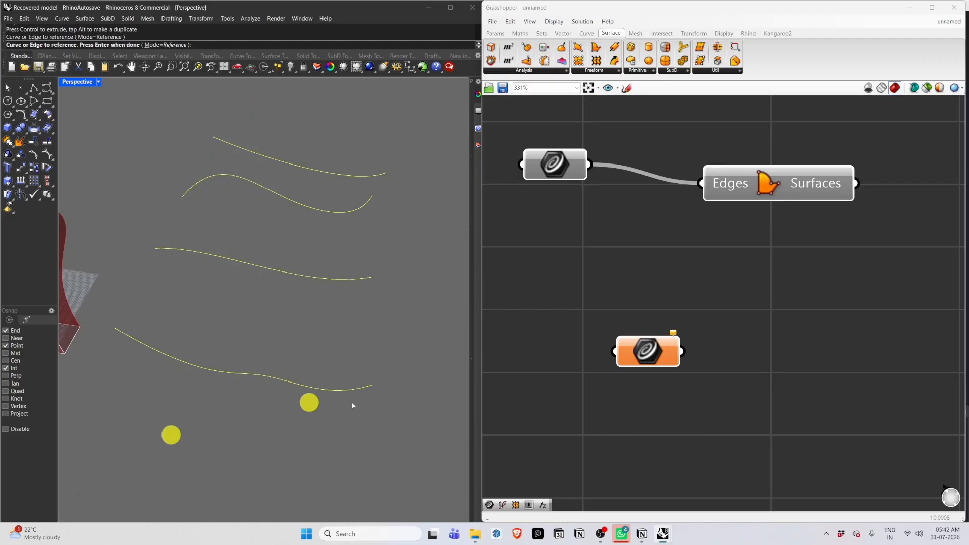
Add a Loft component and connect the Curve parameter to its Curves input.
double_click(823, 384)
text(loft)
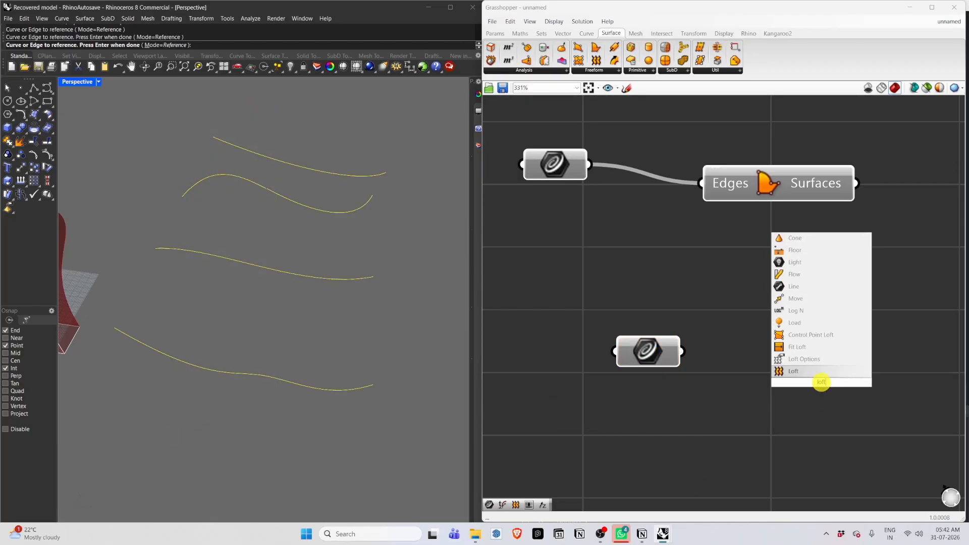
key(Return)
drag(823, 384, 835, 348)
drag(683, 352, 742, 330)
click(651, 339)
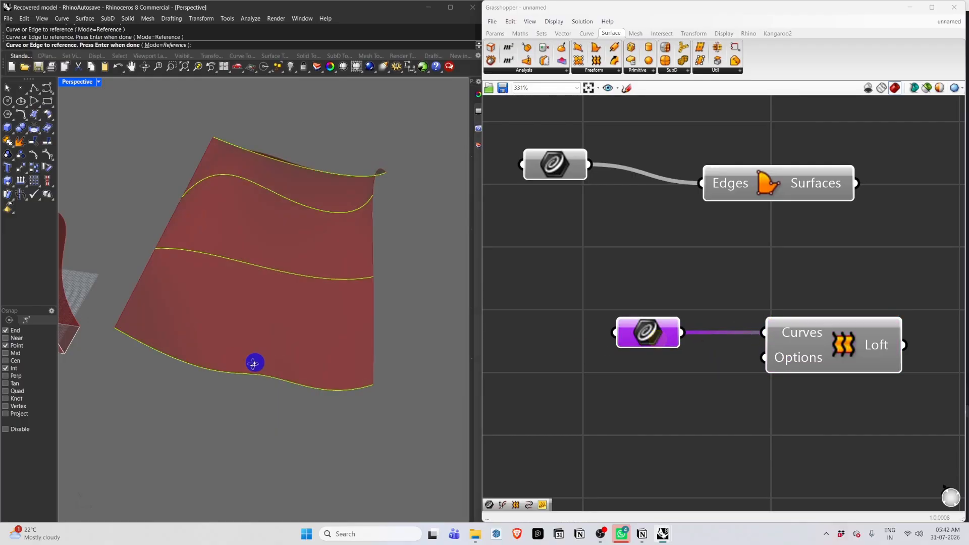
Add a Loft Options component and connect its output to the Loft's Options input.
right_drag(253, 361, 285, 349)
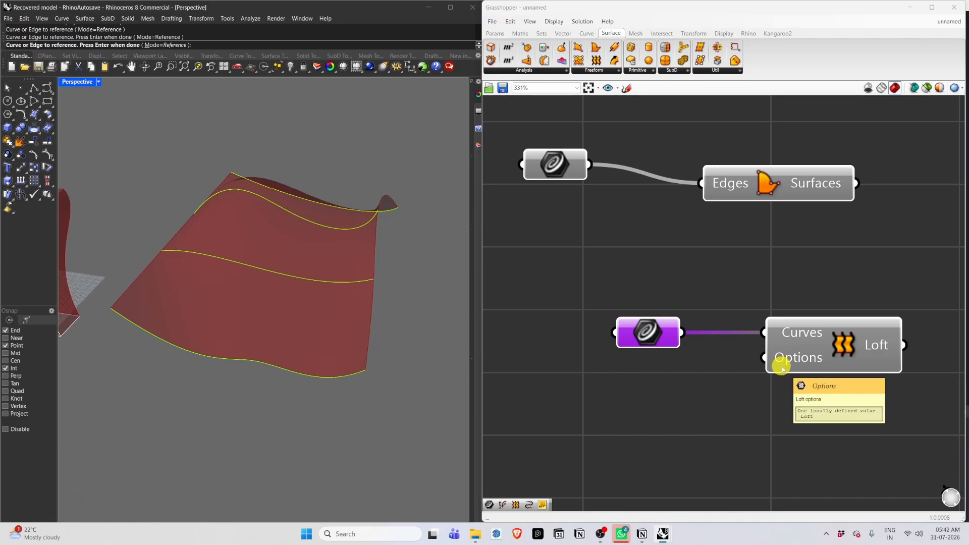
right_drag(327, 406, 249, 387)
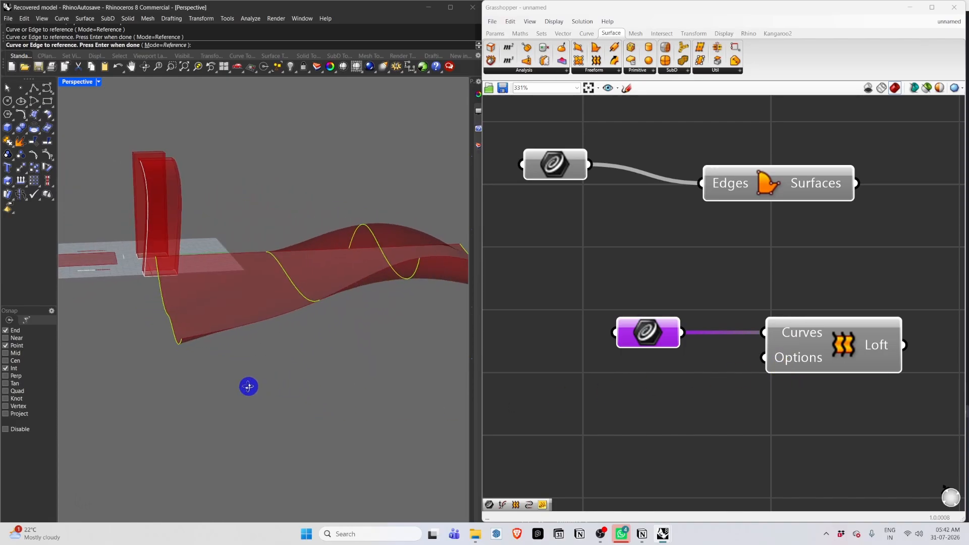
scroll(654, 364, down, 2)
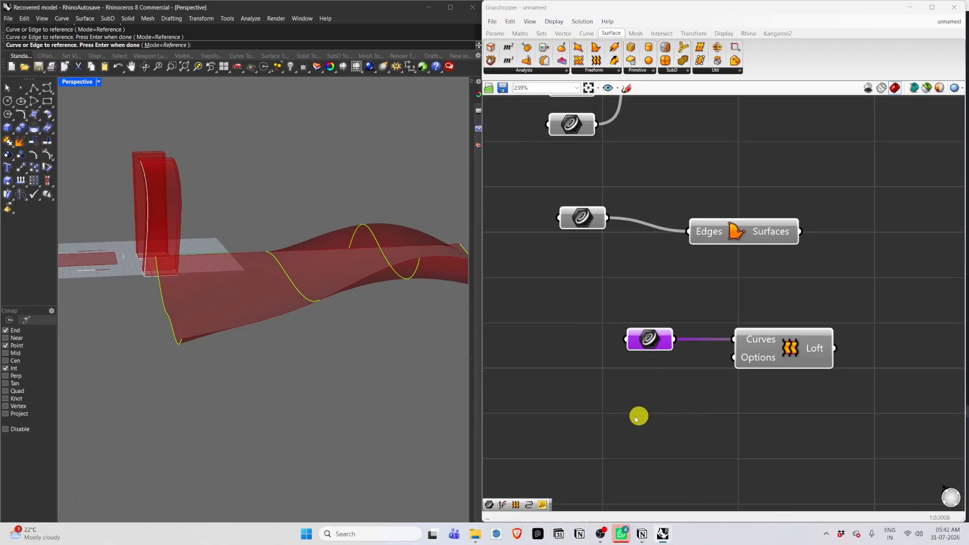
double_click(628, 409)
text(loft)
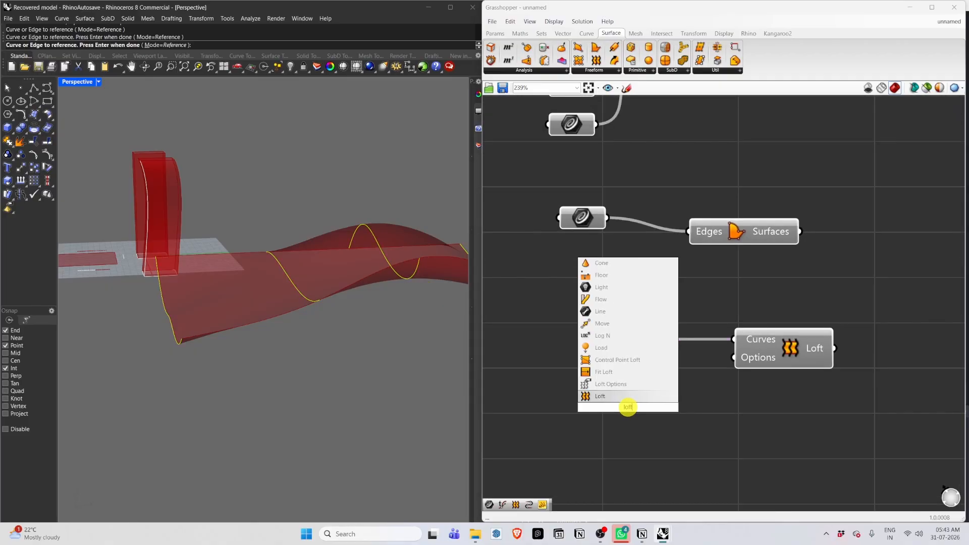
click(631, 385)
scroll(688, 405, up, 1)
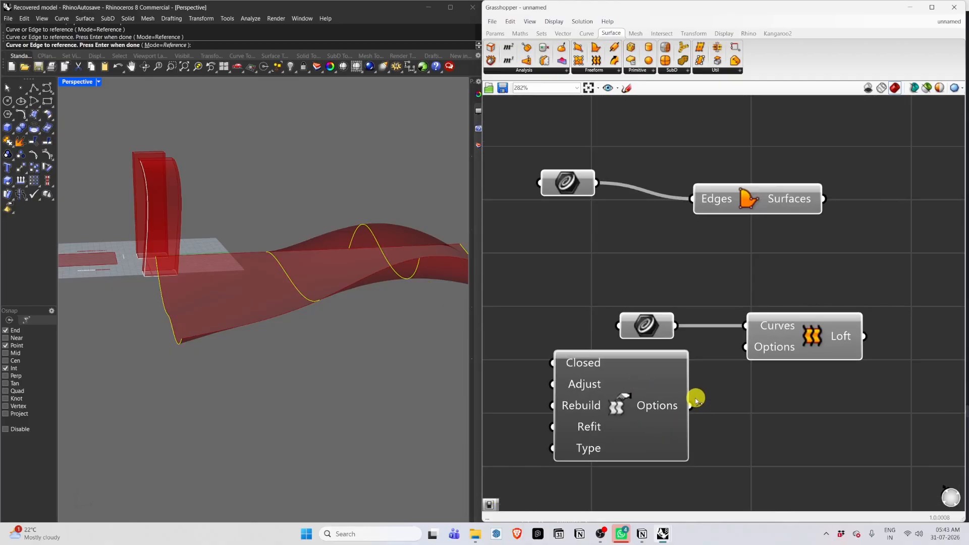
drag(690, 405, 742, 347)
scroll(717, 381, down, 4)
scroll(659, 406, up, 3)
scroll(701, 382, down, 3)
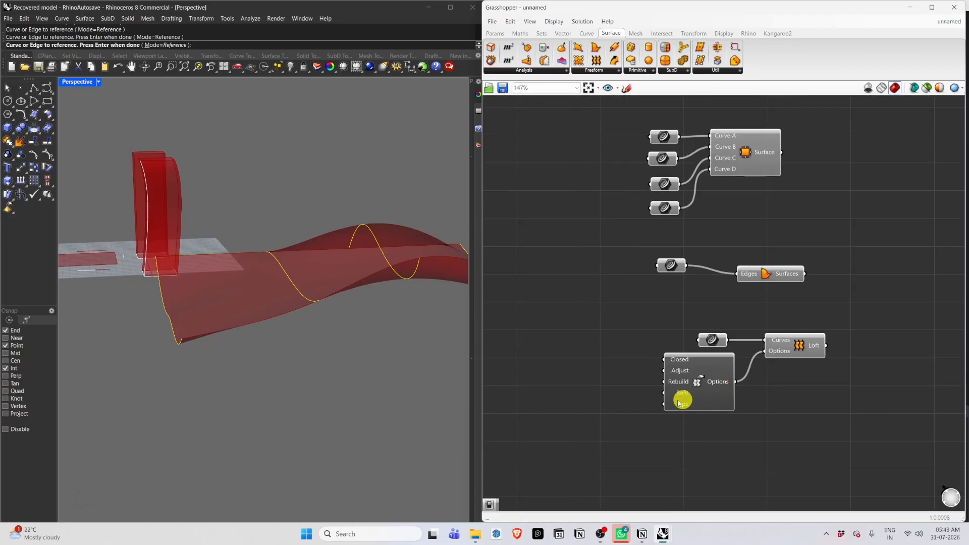
scroll(681, 396, up, 3)
click(695, 396)
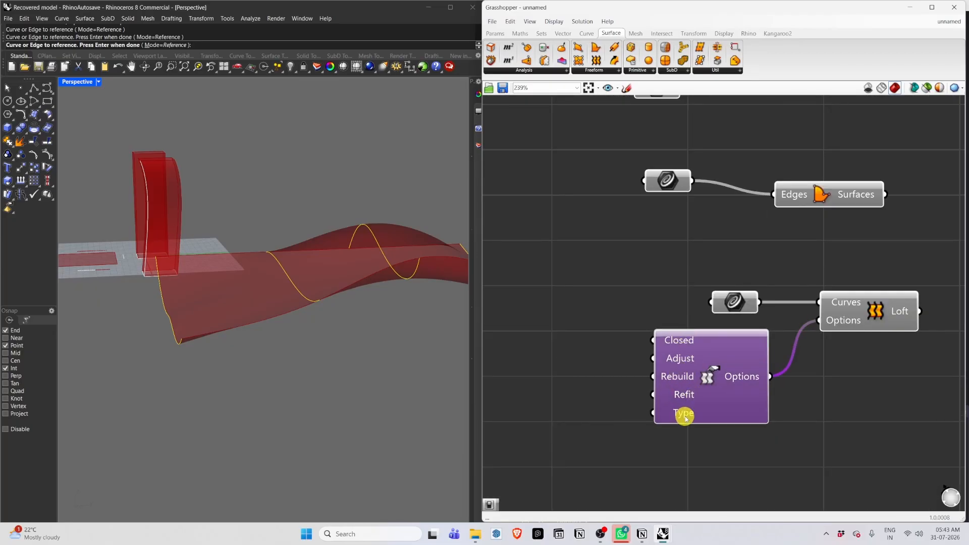
scroll(681, 405, up, 1)
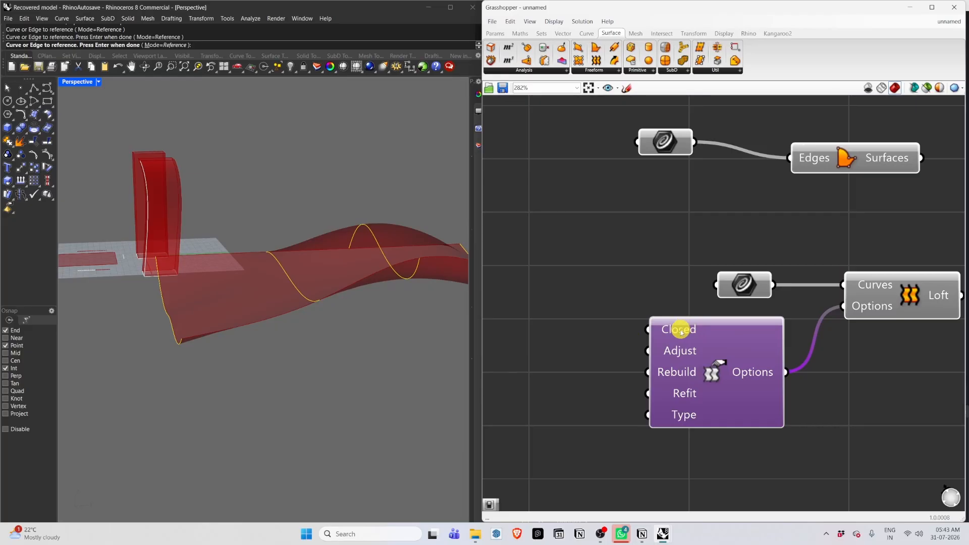
click(27, 320)
scroll(224, 296, down, 3)
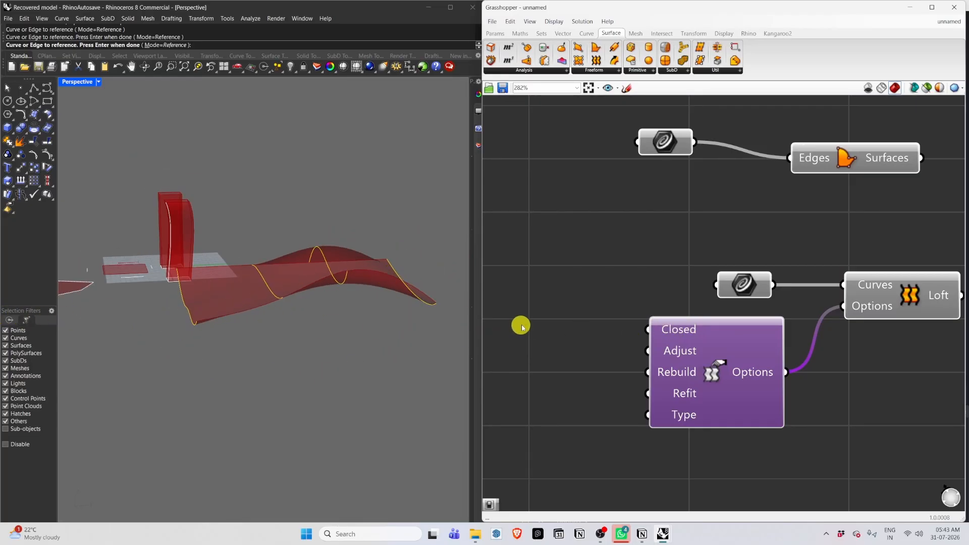
Add a Boolean Toggle and connect it to the Loft Options component's Closed input.
double_click(559, 323)
text(boole)
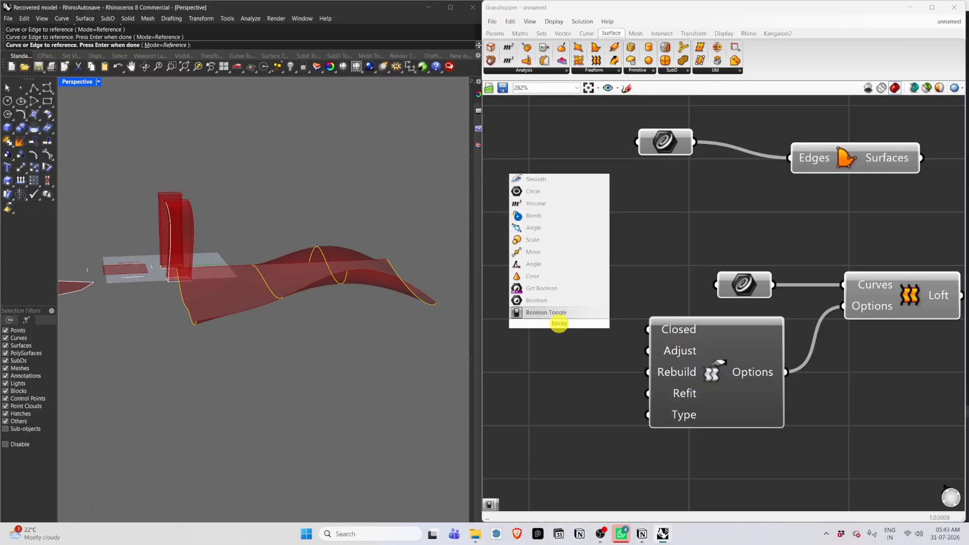
key(Return)
drag(567, 320, 530, 325)
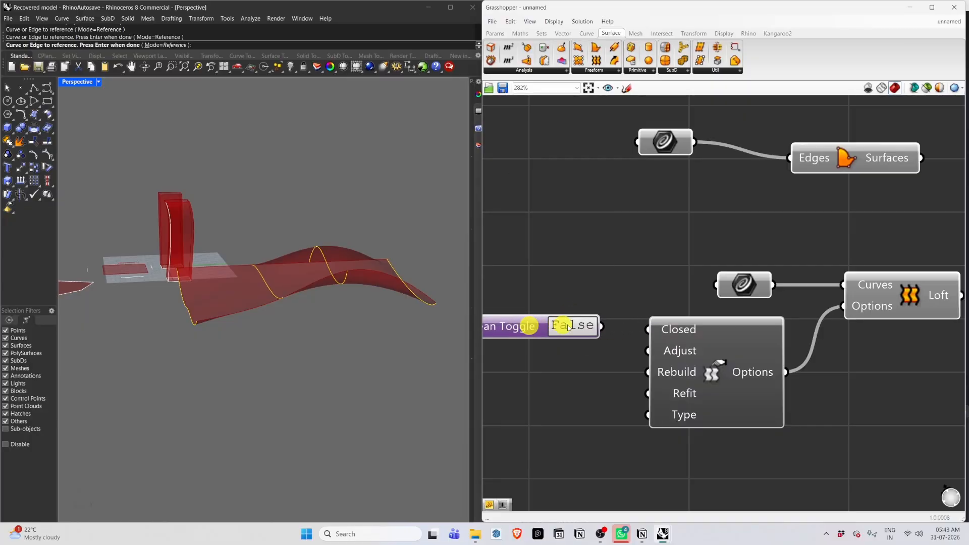
drag(599, 326, 644, 329)
Try switching the Closed toggle to True to close the loft.
click(580, 325)
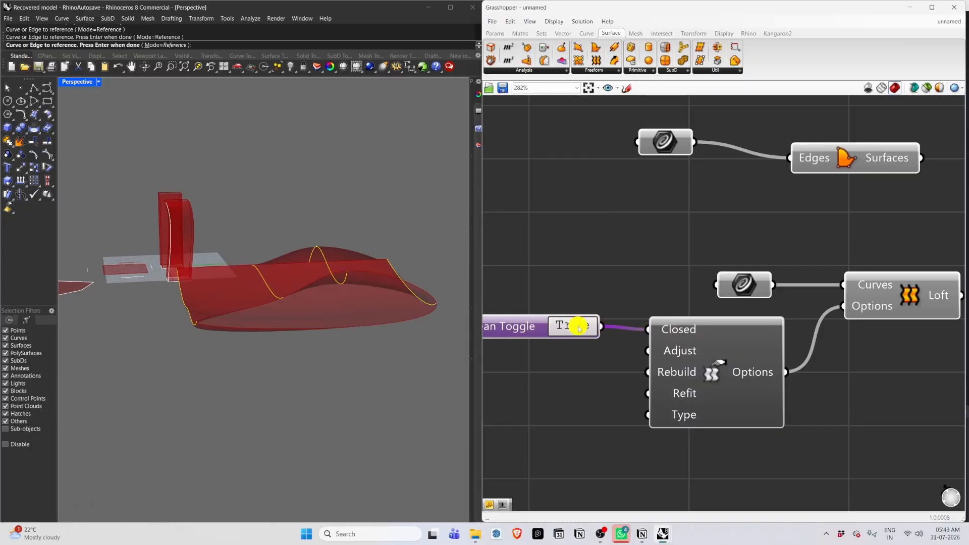
right_drag(258, 365, 309, 362)
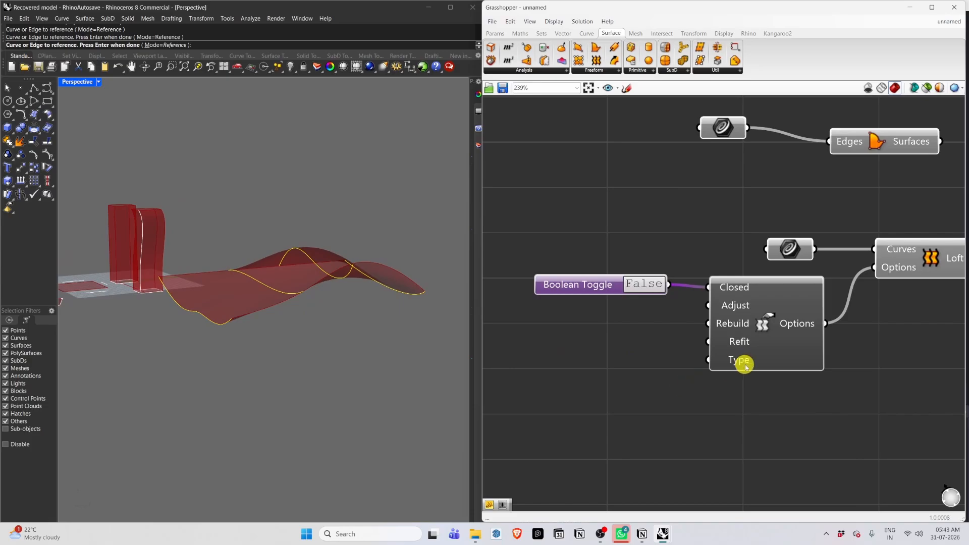
Inspect the tooltip of the Loft Options Type input to see the available loft types.
mouse_move(745, 367)
scroll(745, 367, up, 2)
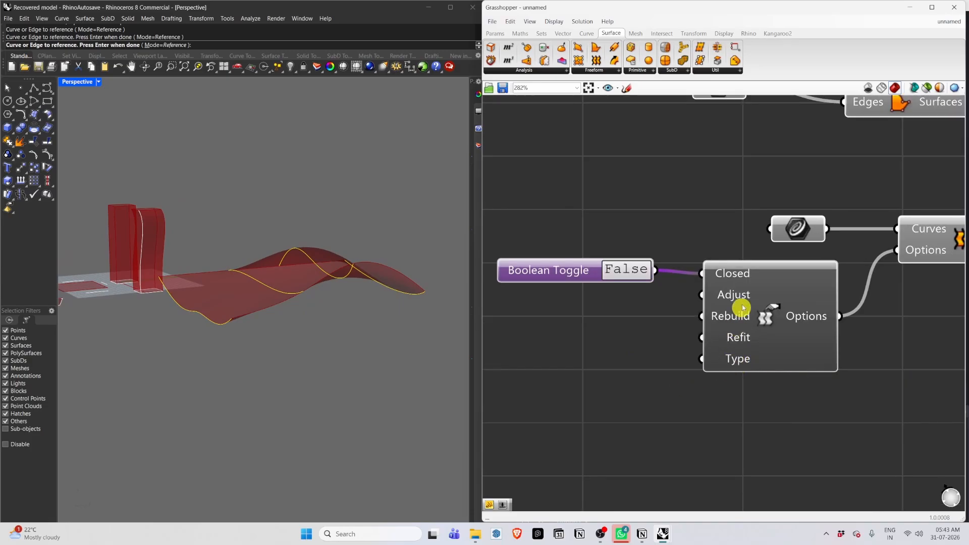
mouse_move(720, 343)
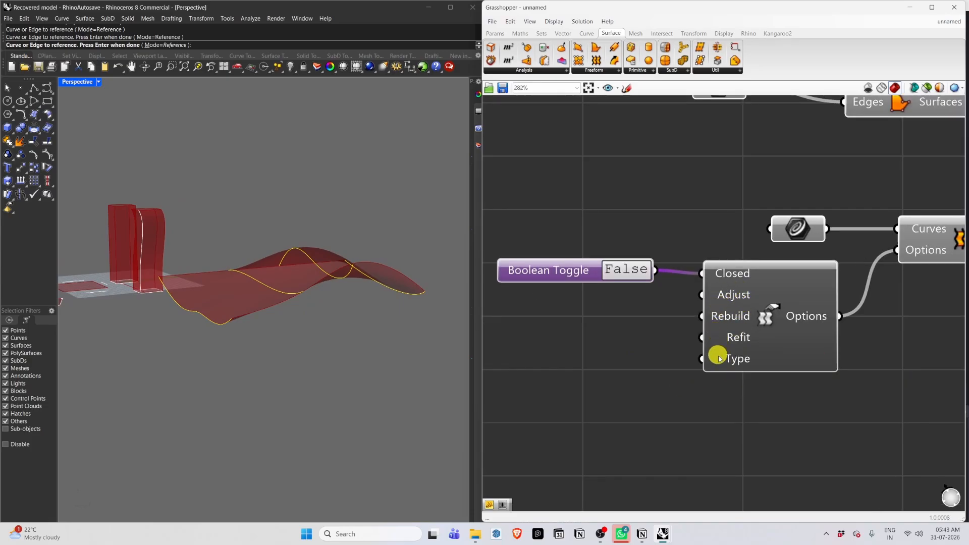
scroll(733, 359, up, 3)
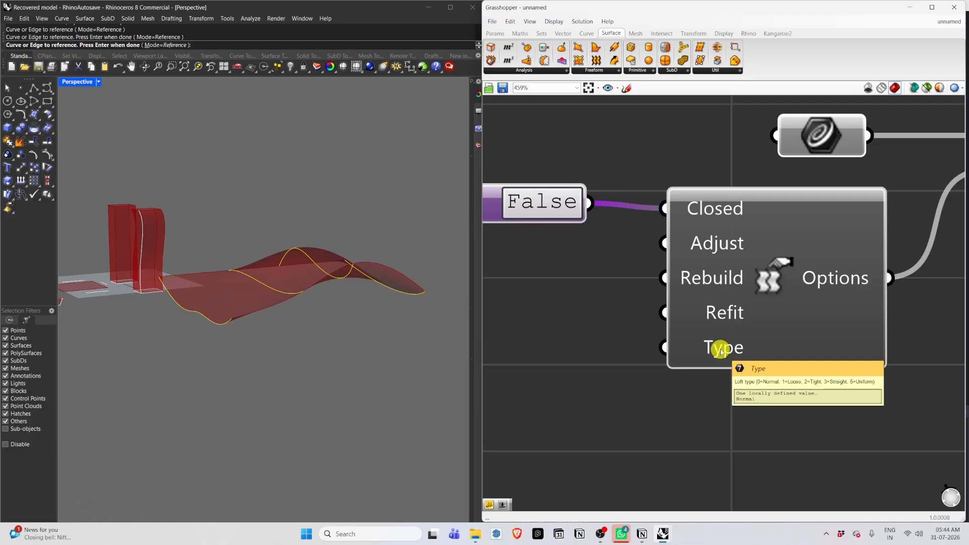
scroll(725, 349, down, 1)
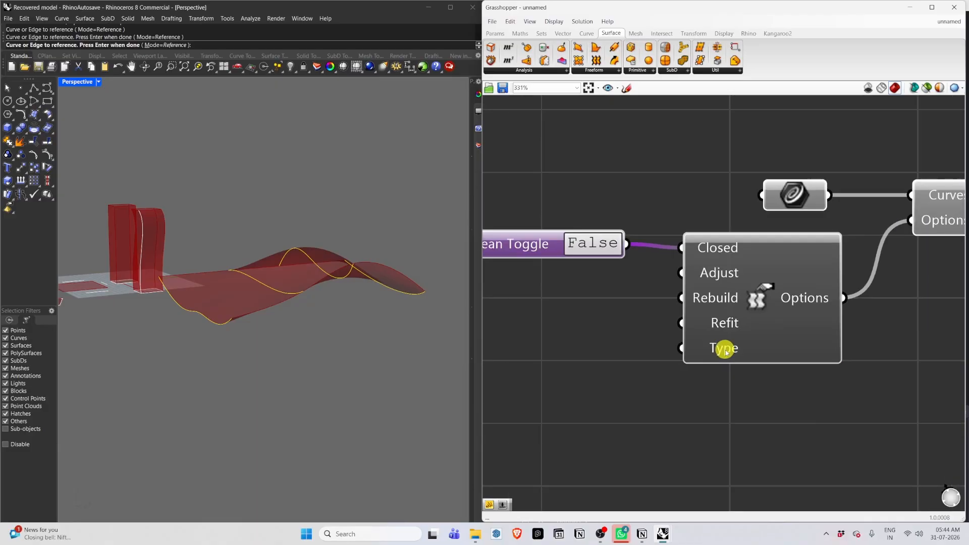
scroll(725, 350, up, 1)
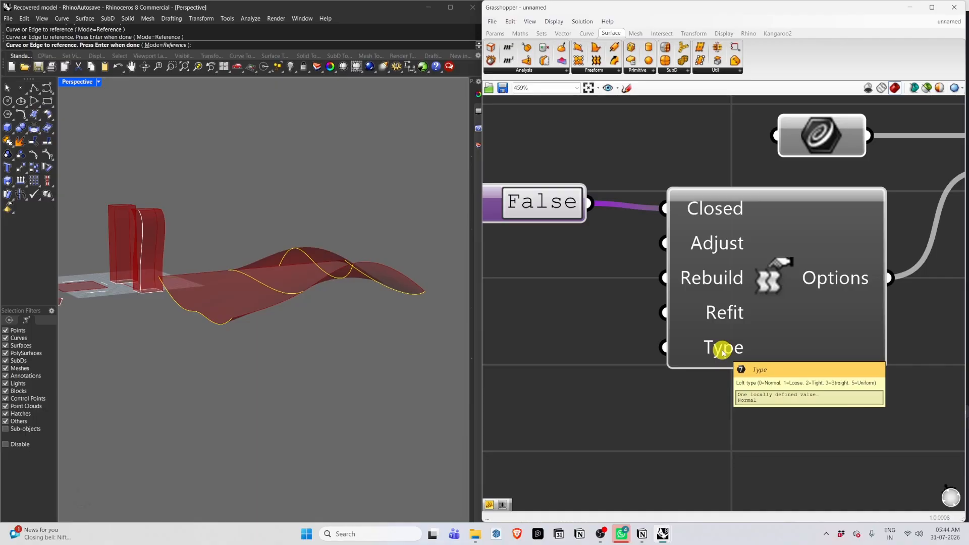
scroll(851, 357, down, 2)
scroll(638, 363, up, 1)
Add a Number Slider, connect it to the Type input, and set it to 1.
double_click(626, 353)
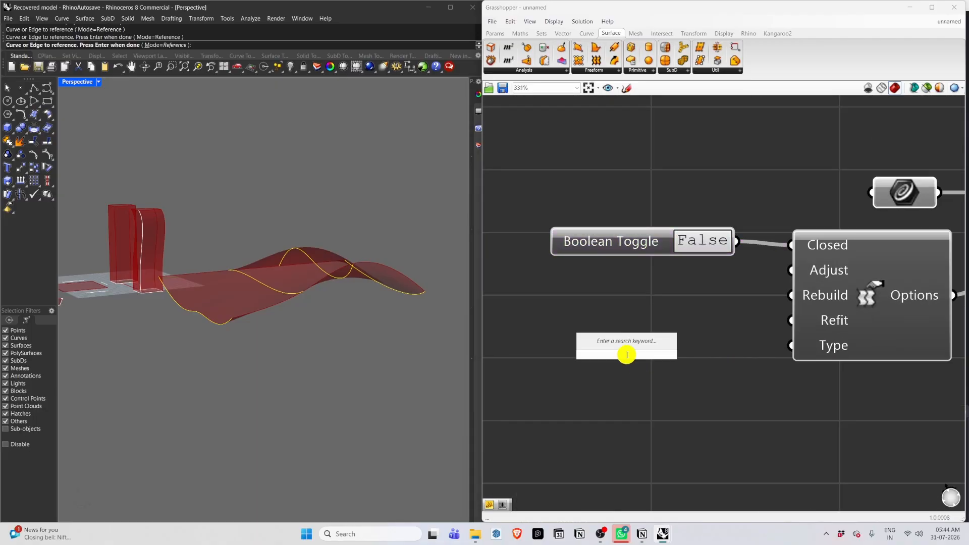
key(Return)
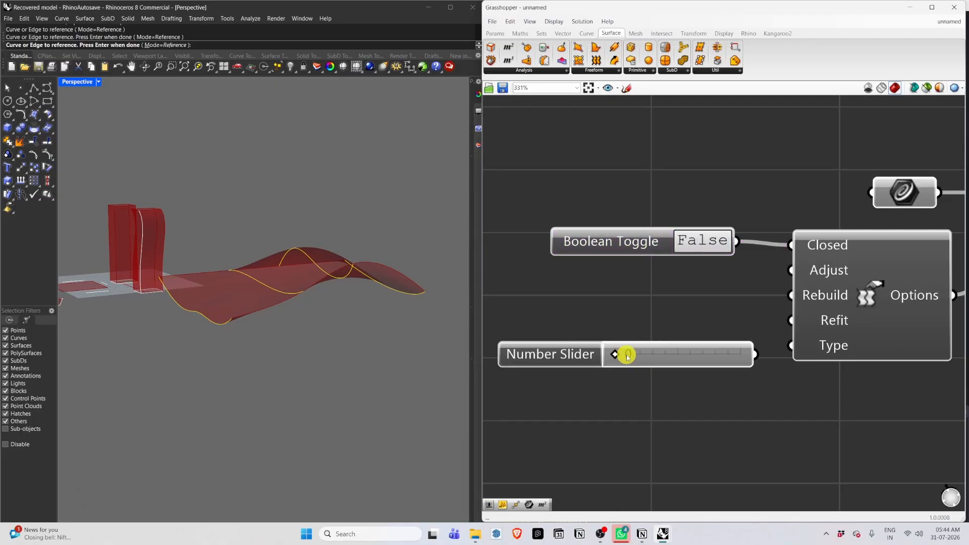
drag(759, 353, 807, 342)
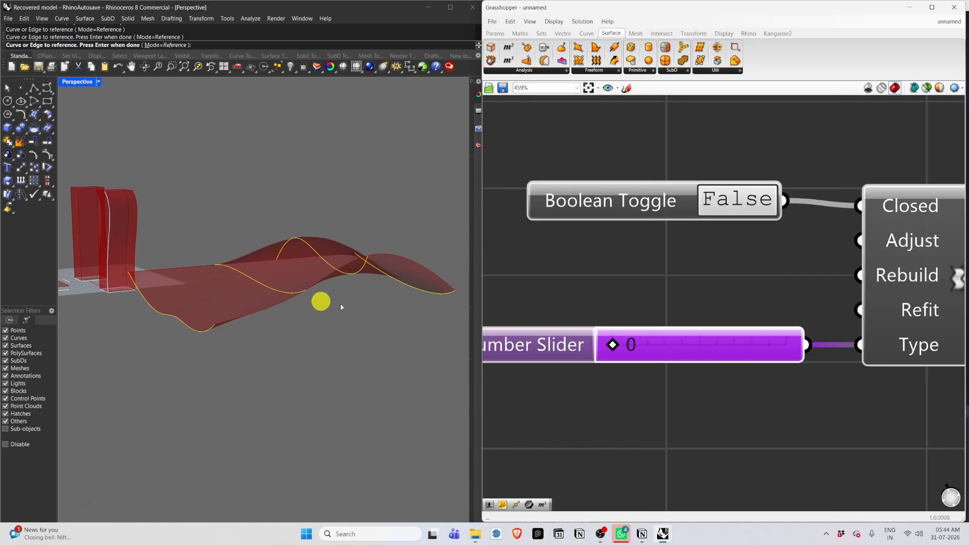
drag(612, 345, 637, 345)
mouse_move(906, 343)
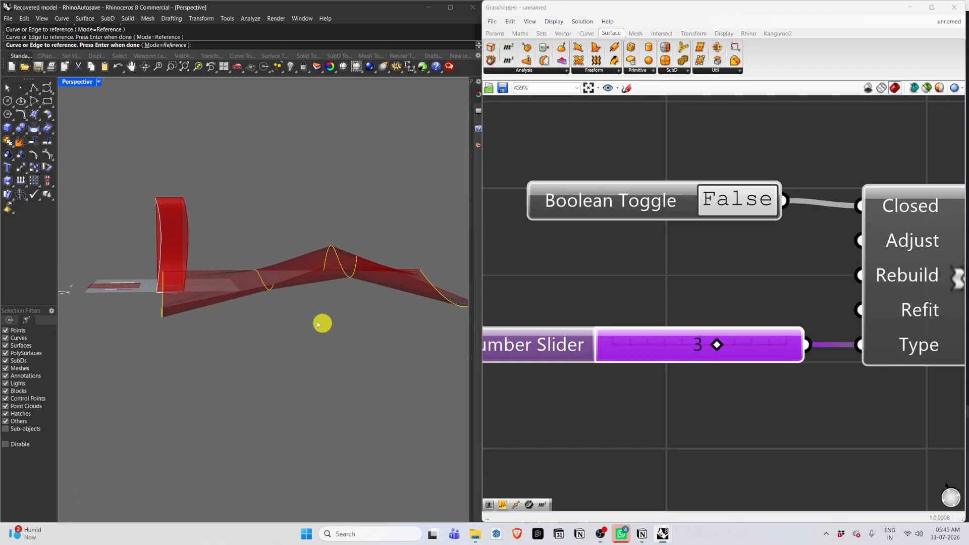
Examine the lofted surface from several angles in the viewport.
right_drag(320, 325, 161, 307)
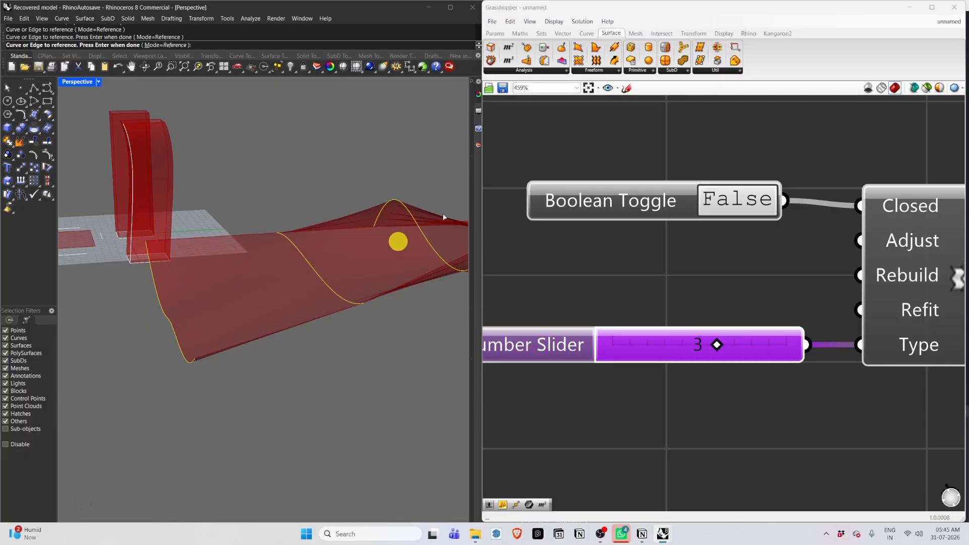
mouse_move(372, 294)
right_down()
mouse_move(242, 257)
mouse_move(266, 223)
right_up()
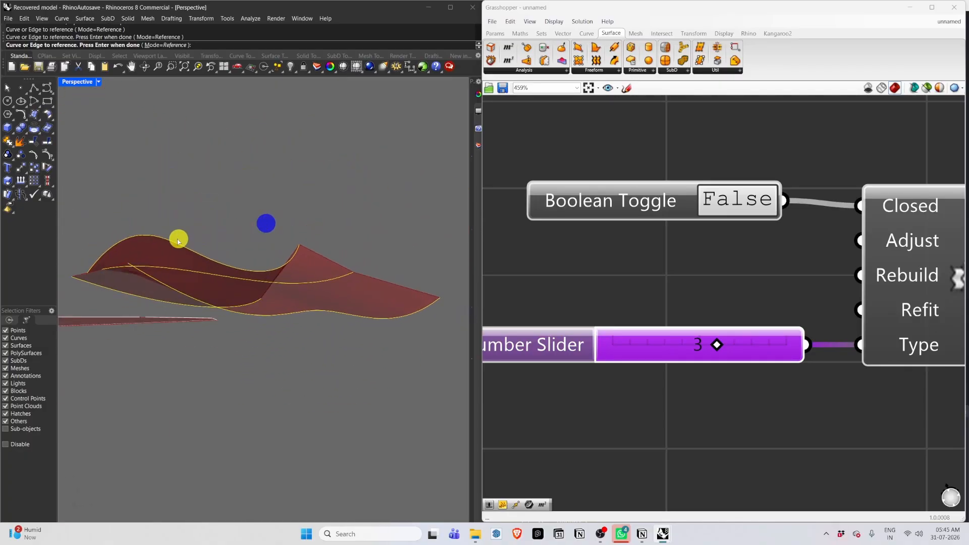
right_drag(178, 242, 158, 280)
right_drag(173, 221, 311, 233)
scroll(235, 227, down, 5)
right_drag(236, 227, 312, 233)
scroll(328, 290, up, 5)
right_drag(297, 290, 316, 263)
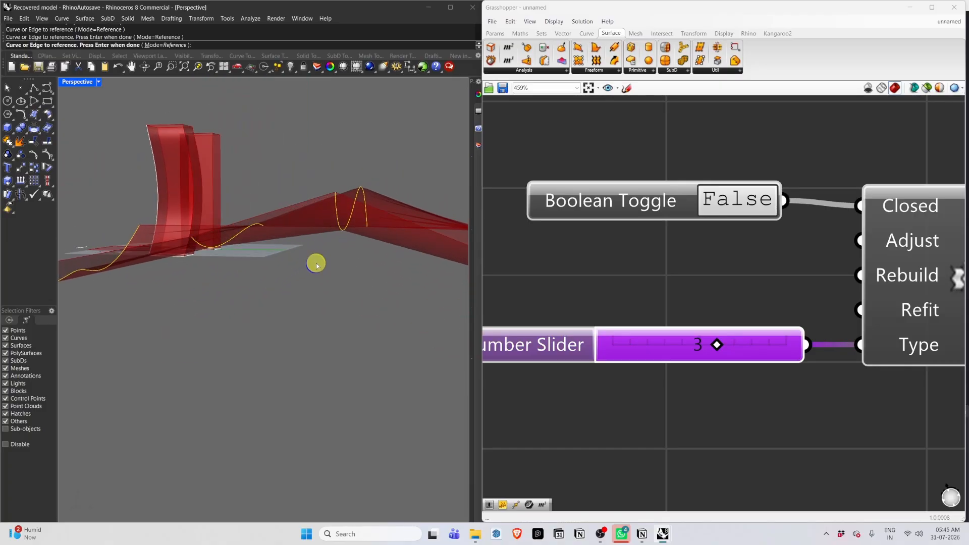
right_drag(328, 199, 354, 249)
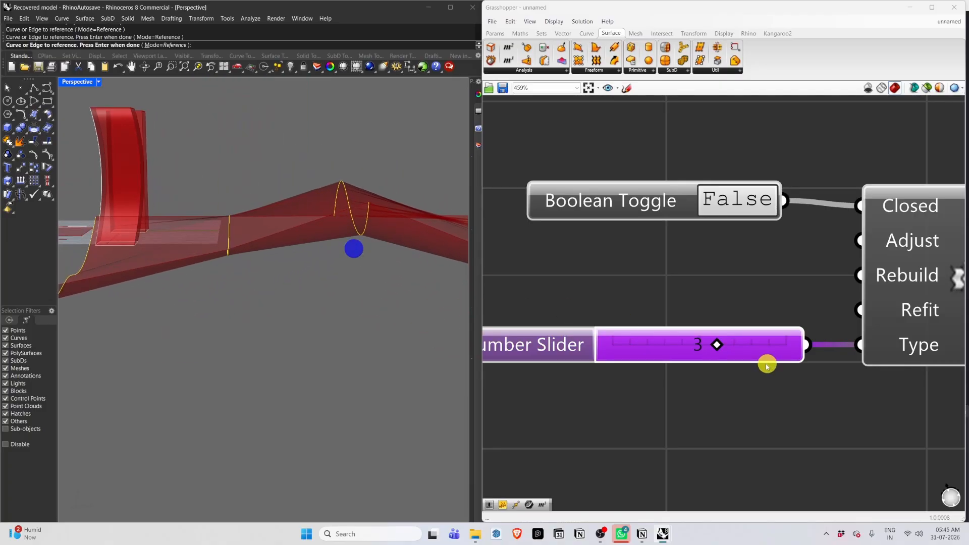
Set the Type slider to 3 for a straight loft and check the resulting surface.
mouse_move(715, 344)
mouse_down()
mouse_move(610, 344)
mouse_move(716, 344)
mouse_up()
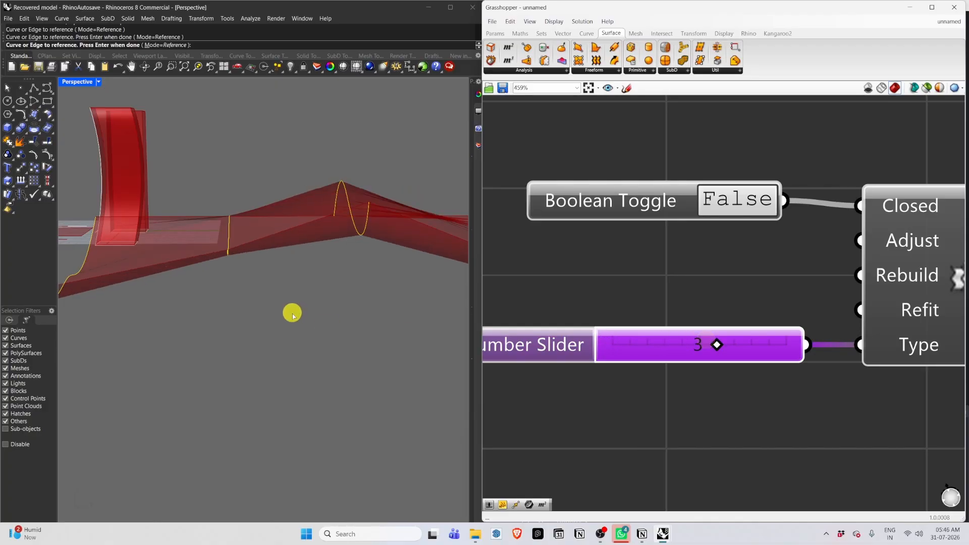
right_drag(290, 312, 406, 327)
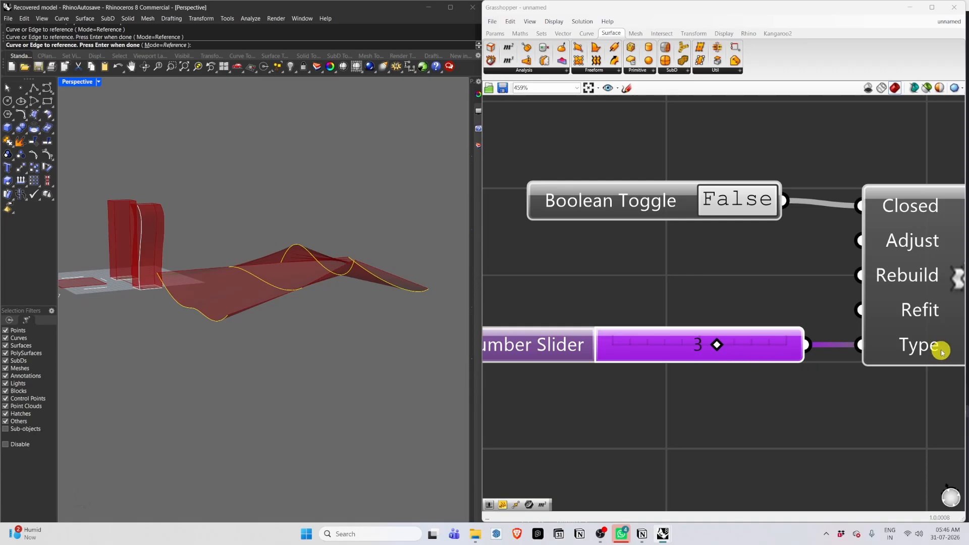
mouse_move(927, 349)
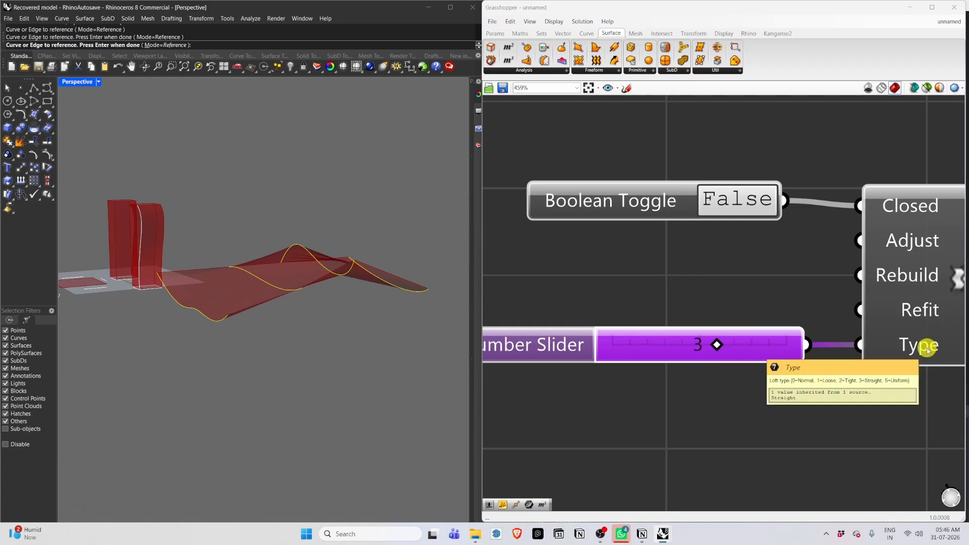
right_drag(214, 314, 256, 331)
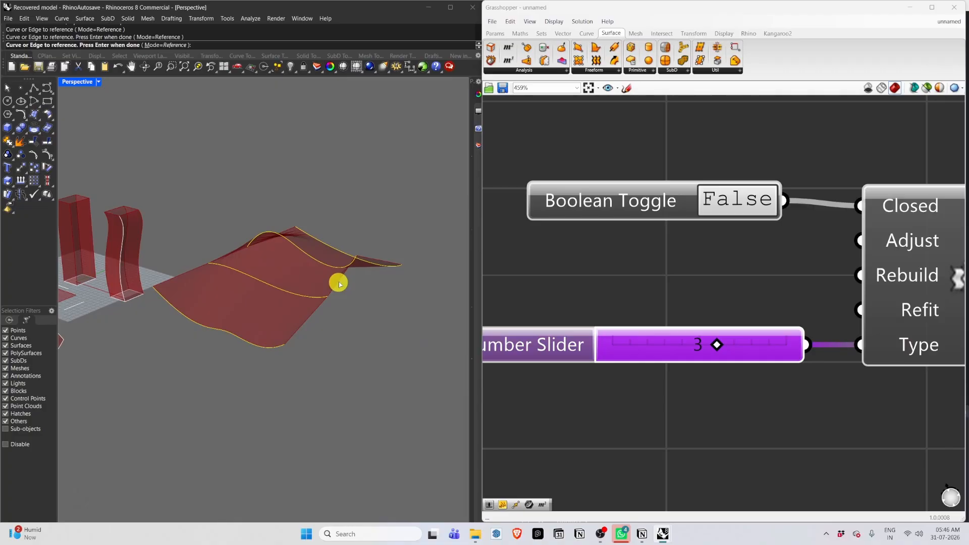
right_drag(319, 291, 303, 331)
Review the whole Grasshopper definition on the canvas, ending at the loft components.
scroll(656, 287, down, 10)
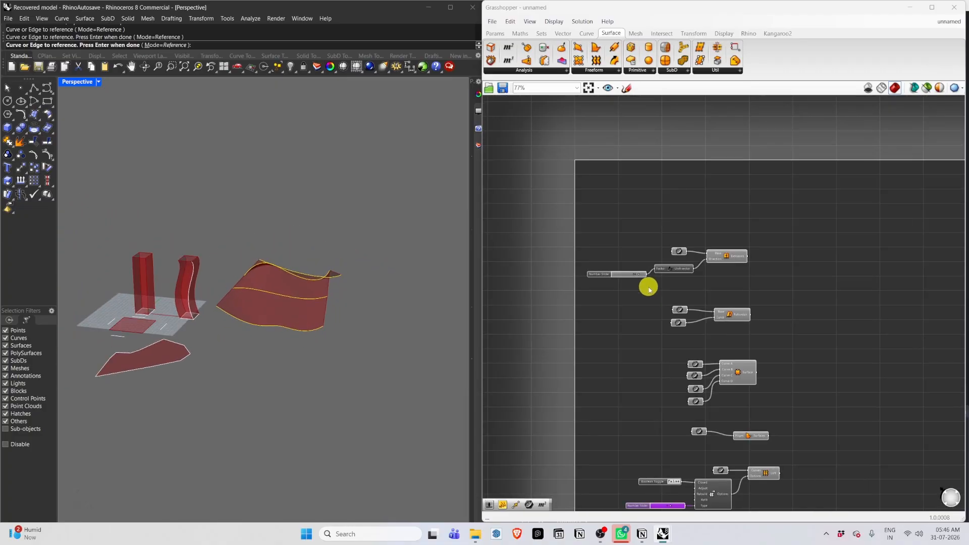
scroll(650, 289, up, 3)
scroll(755, 260, up, 2)
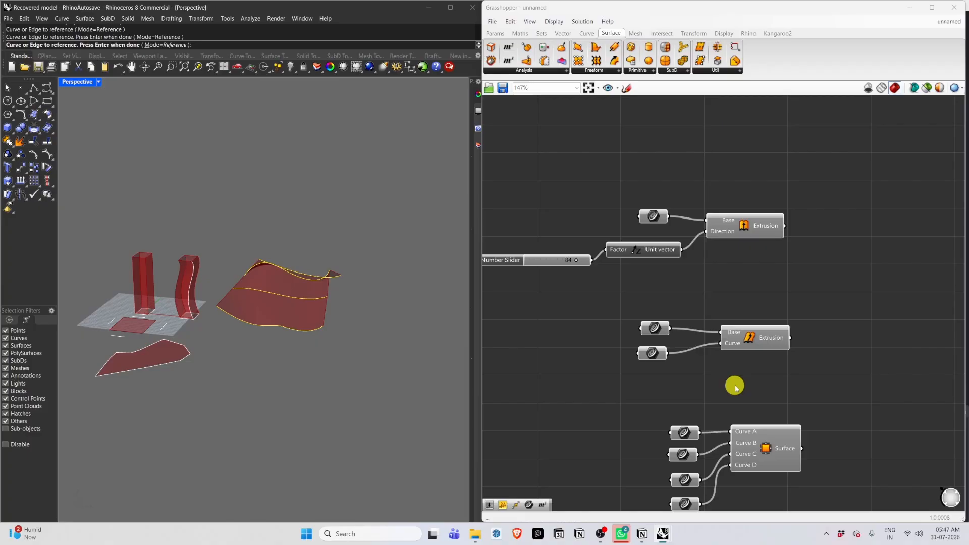
scroll(735, 387, up, 2)
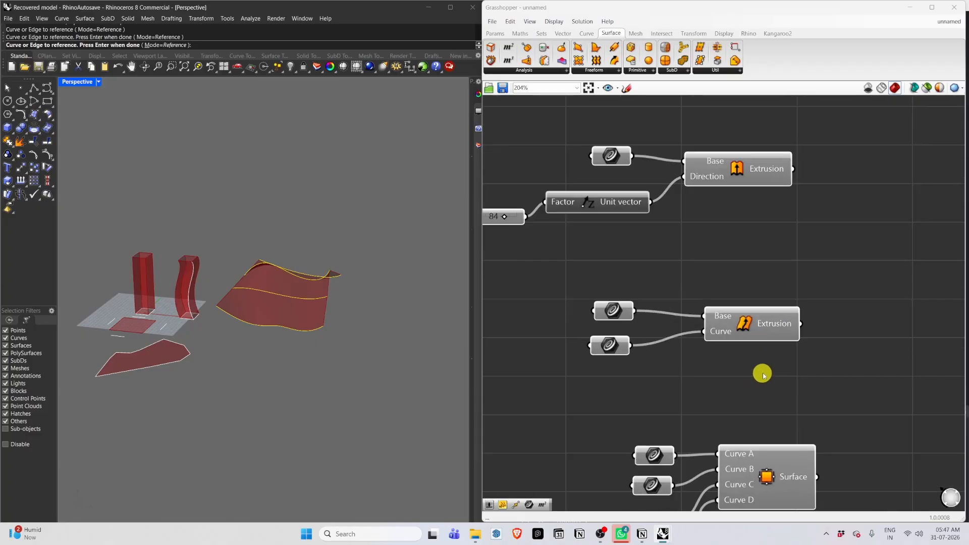
scroll(757, 368, up, 2)
scroll(676, 387, down, 5)
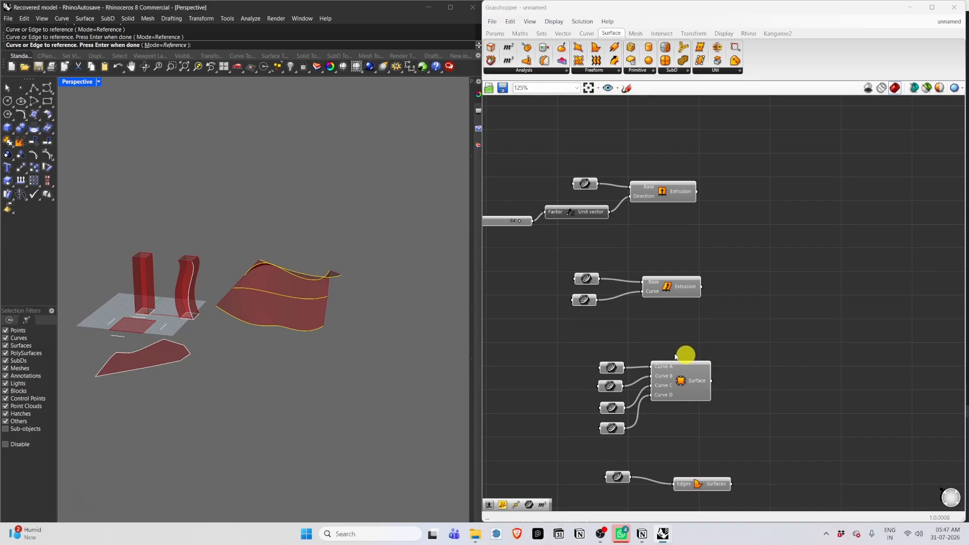
scroll(620, 308, down, 4)
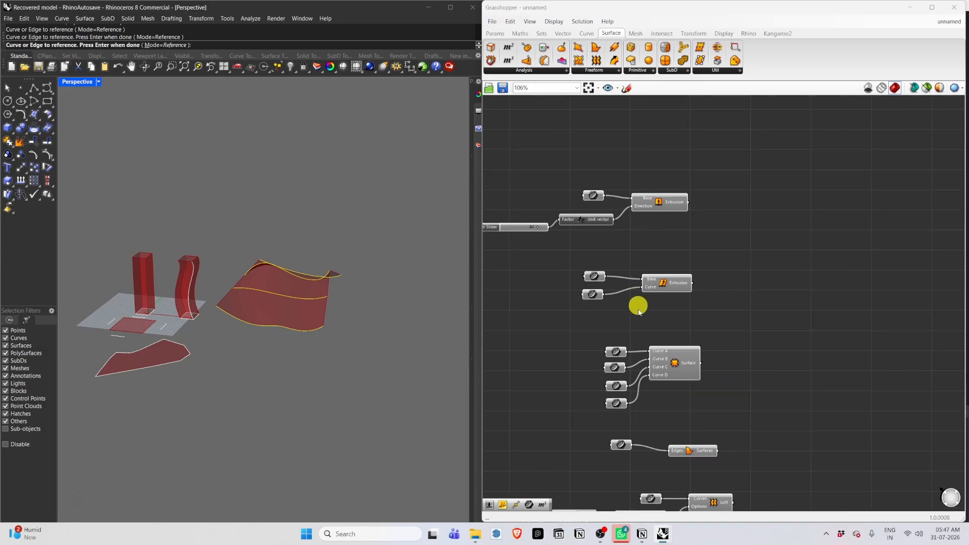
scroll(656, 463, up, 2)
scroll(580, 409, up, 3)
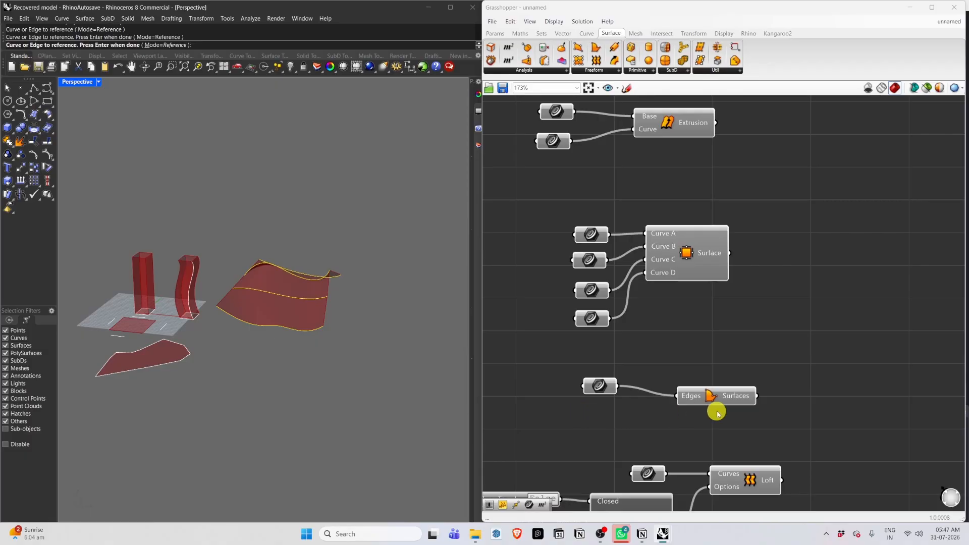
scroll(687, 440, up, 2)
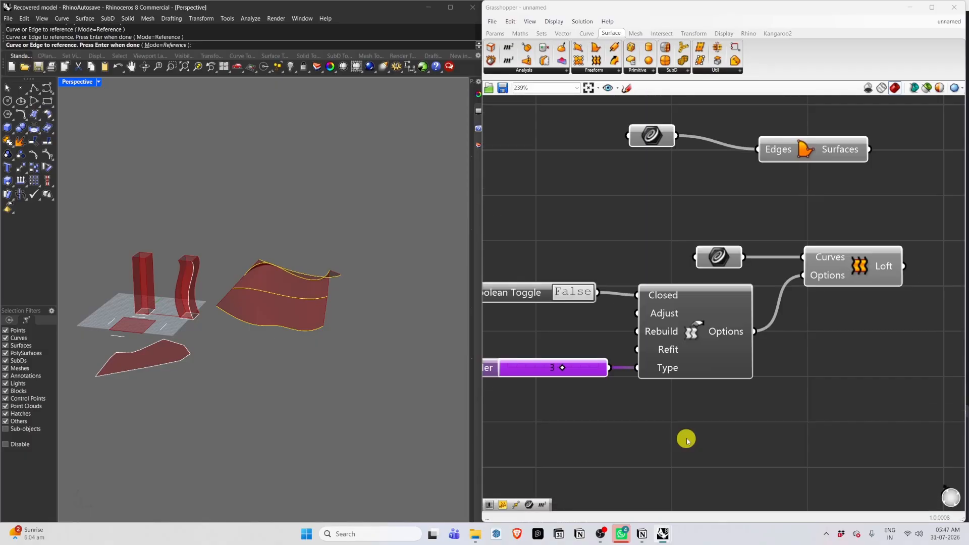